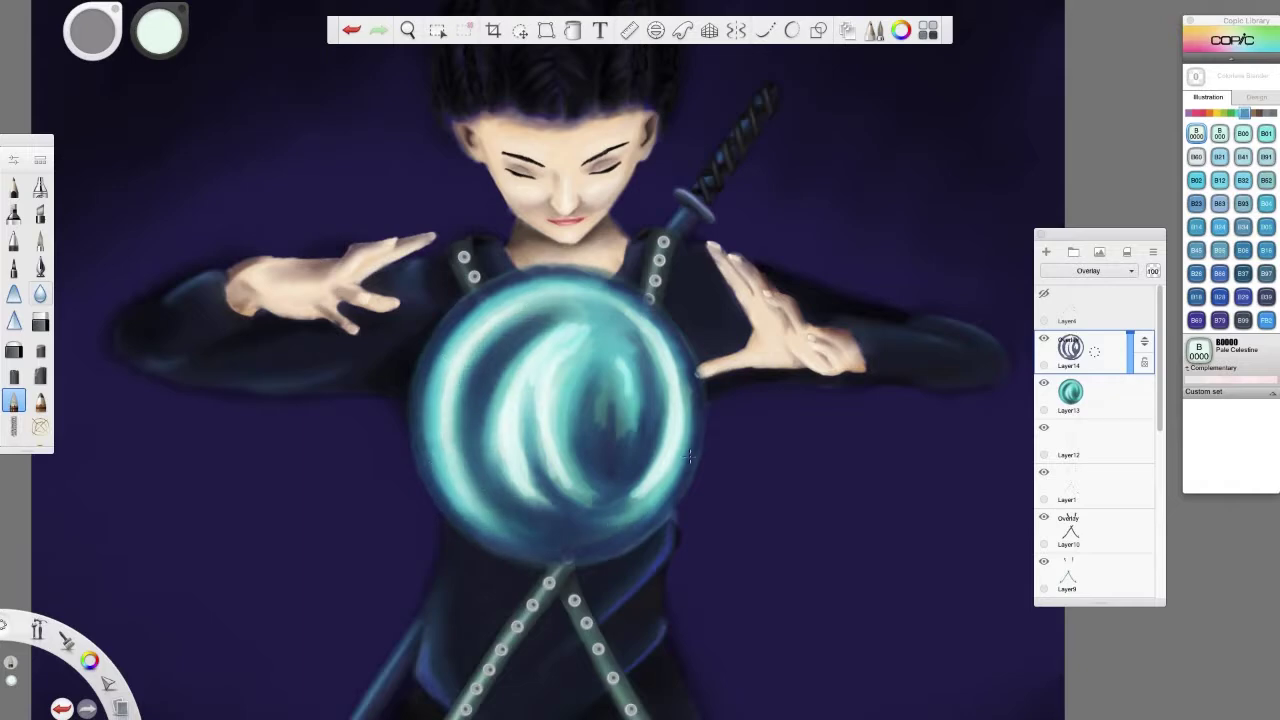
# Blend the pale highlight streaks of the orb on the Overlay layer along their curves.
pyautogui.moveTo(660, 330); pyautogui.dragTo(620, 515)
pyautogui.moveTo(612, 345); pyautogui.dragTo(600, 425)
pyautogui.moveTo(600, 500); pyautogui.dragTo(522, 458)
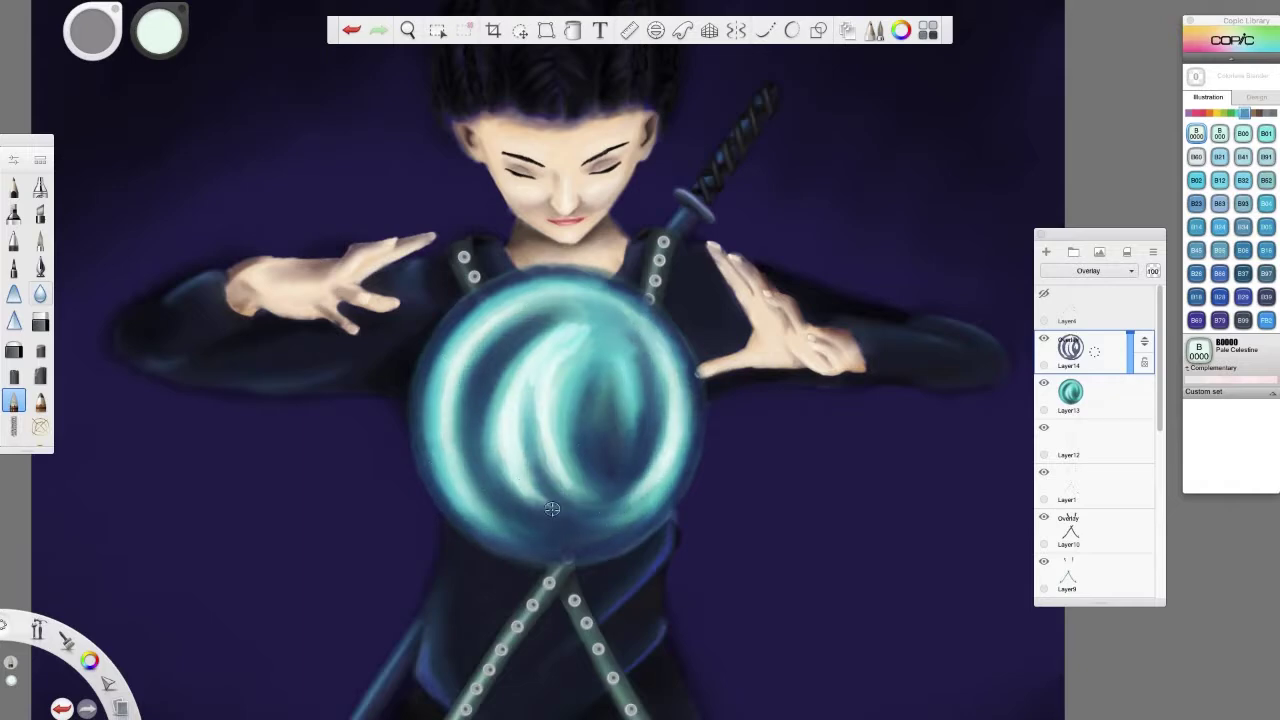
pyautogui.moveTo(550, 512)
pyautogui.mouseDown()
pyautogui.moveTo(555, 347)
pyautogui.moveTo(534, 415)
pyautogui.moveTo(577, 355)
pyautogui.mouseUp()
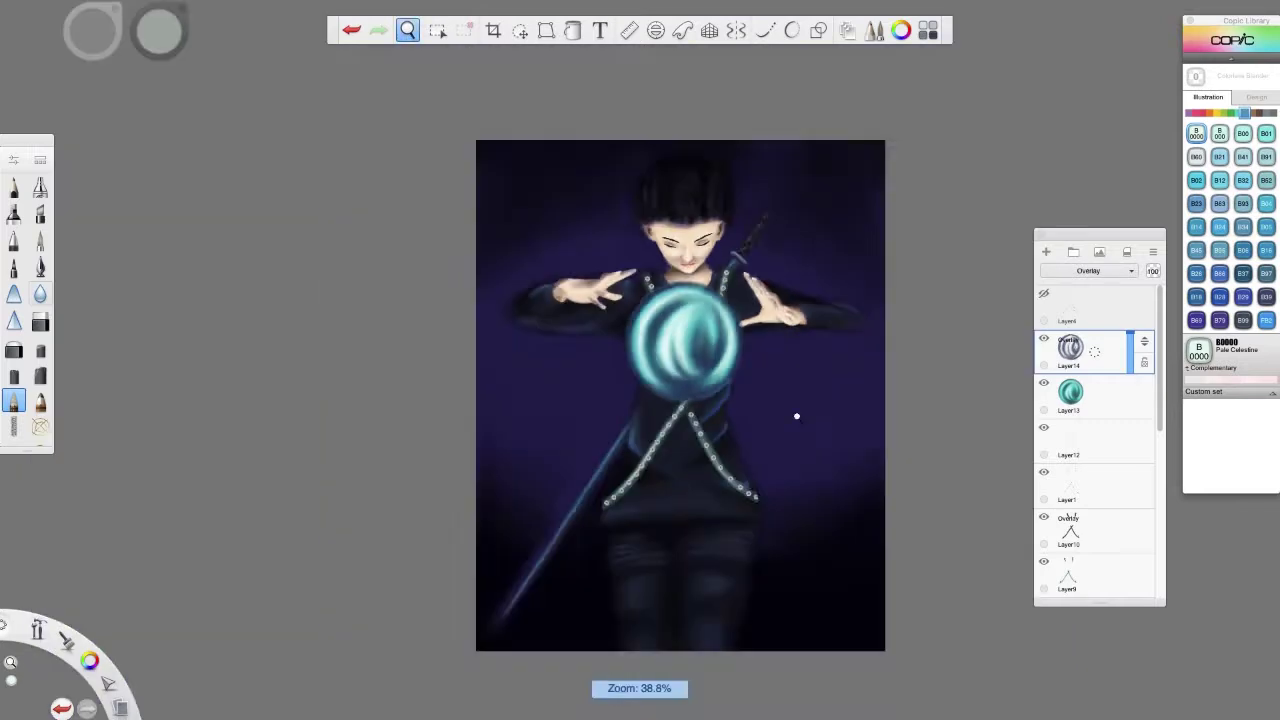
# Add a new layer above the orb's Overlay layer and set its blending mode to Glow.
pyautogui.click(1070, 348)
pyautogui.click(1103, 314)
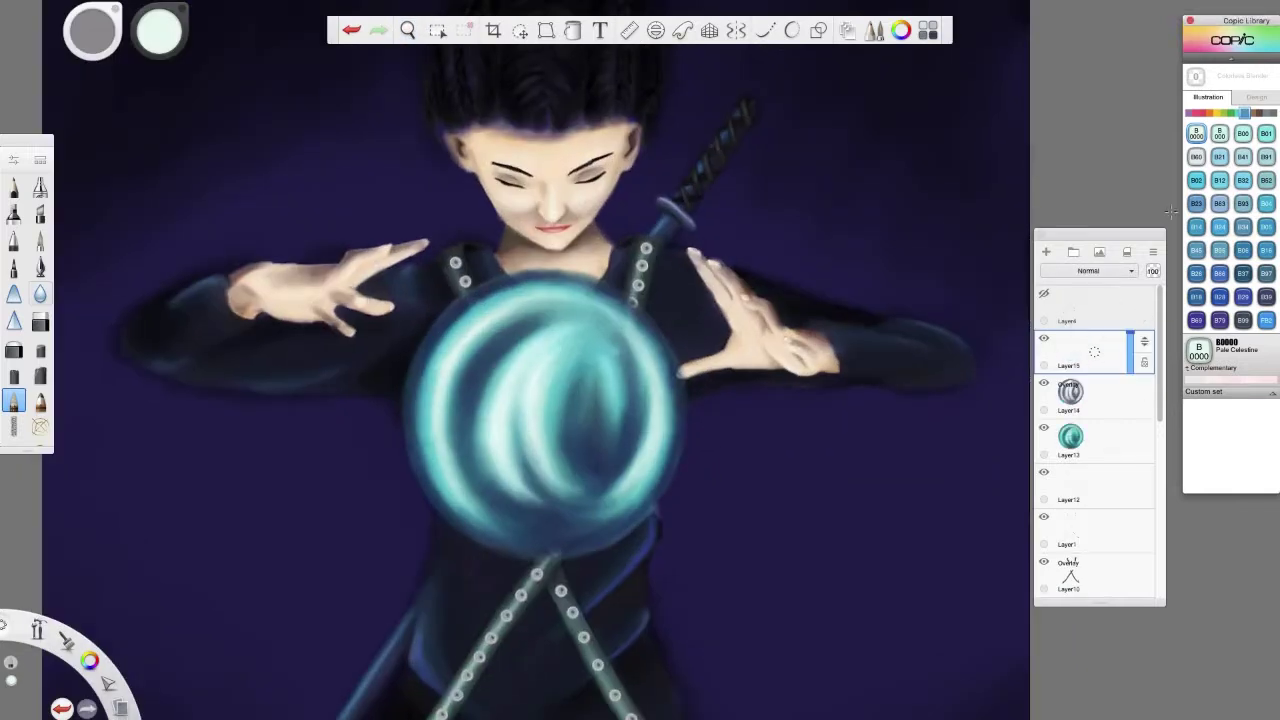
pyautogui.click(1096, 271)
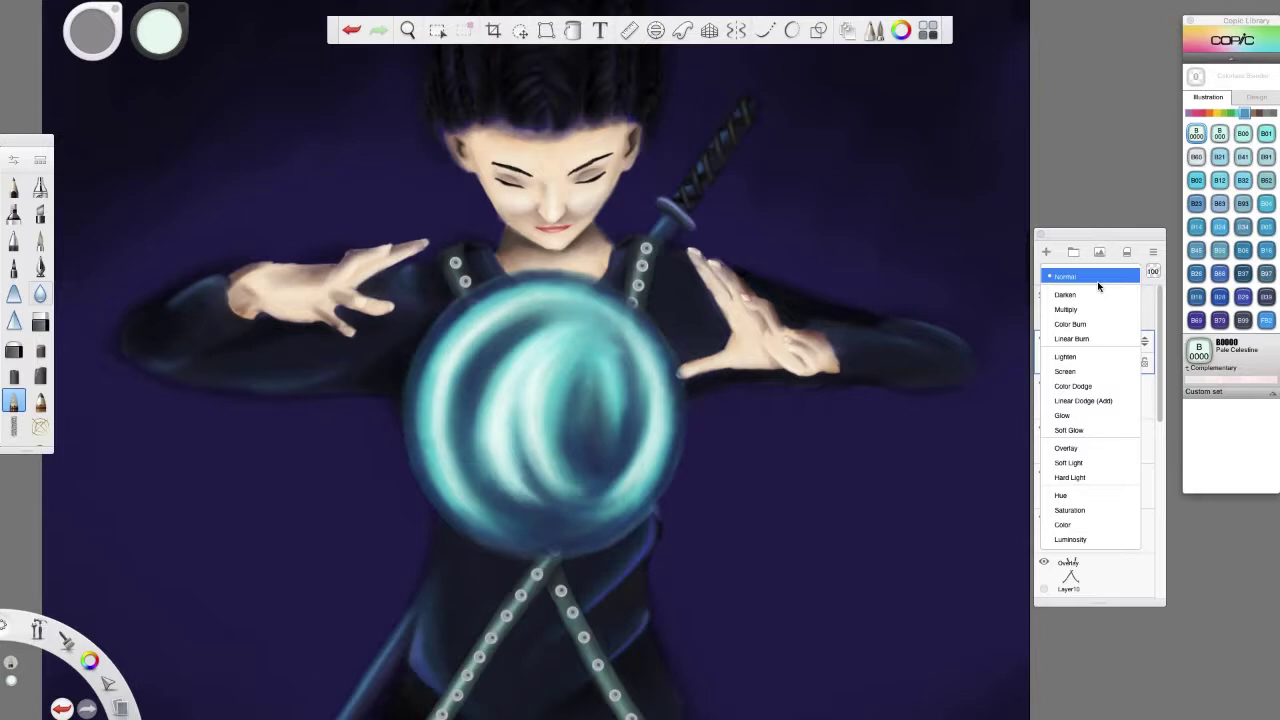
pyautogui.click(1068, 430)
# Paint bright B0000 Pale Celestine streaks along the orb's outer rim and inner swirls on the Glow layer.
pyautogui.click(40, 374)
pyautogui.moveTo(540, 298); pyautogui.dragTo(462, 495)
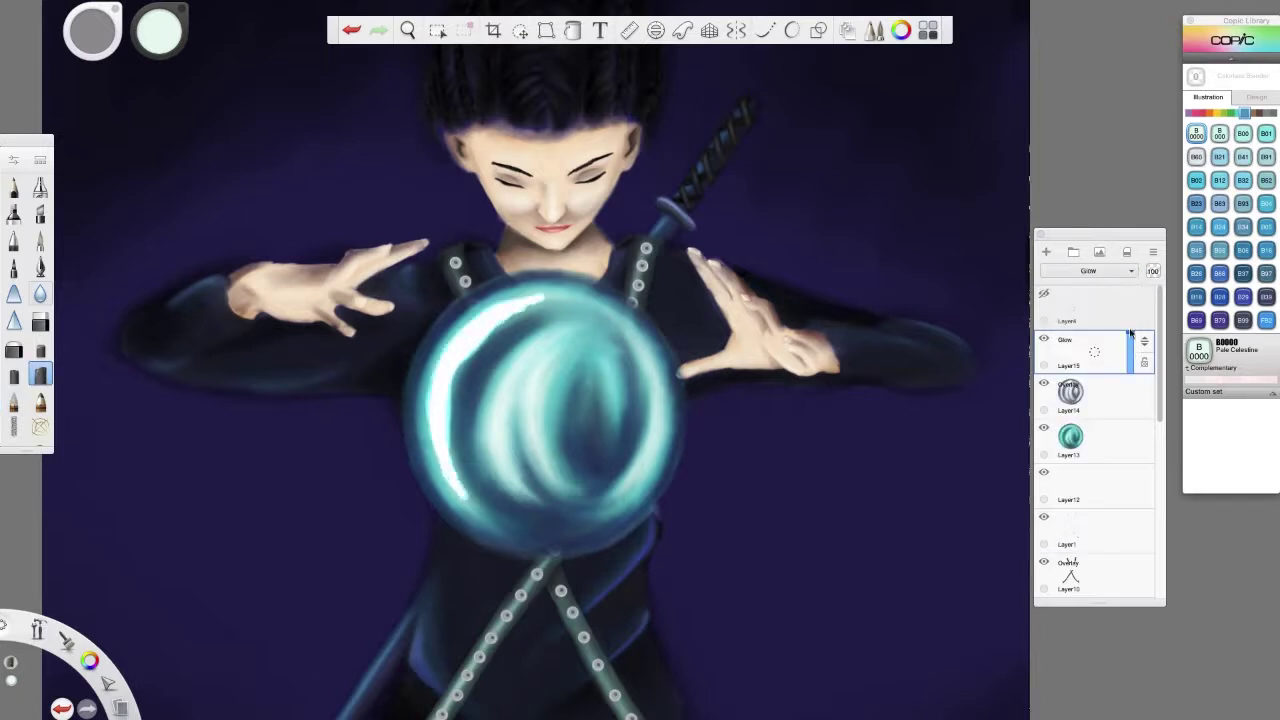
pyautogui.click(1128, 276)
pyautogui.click(1062, 415)
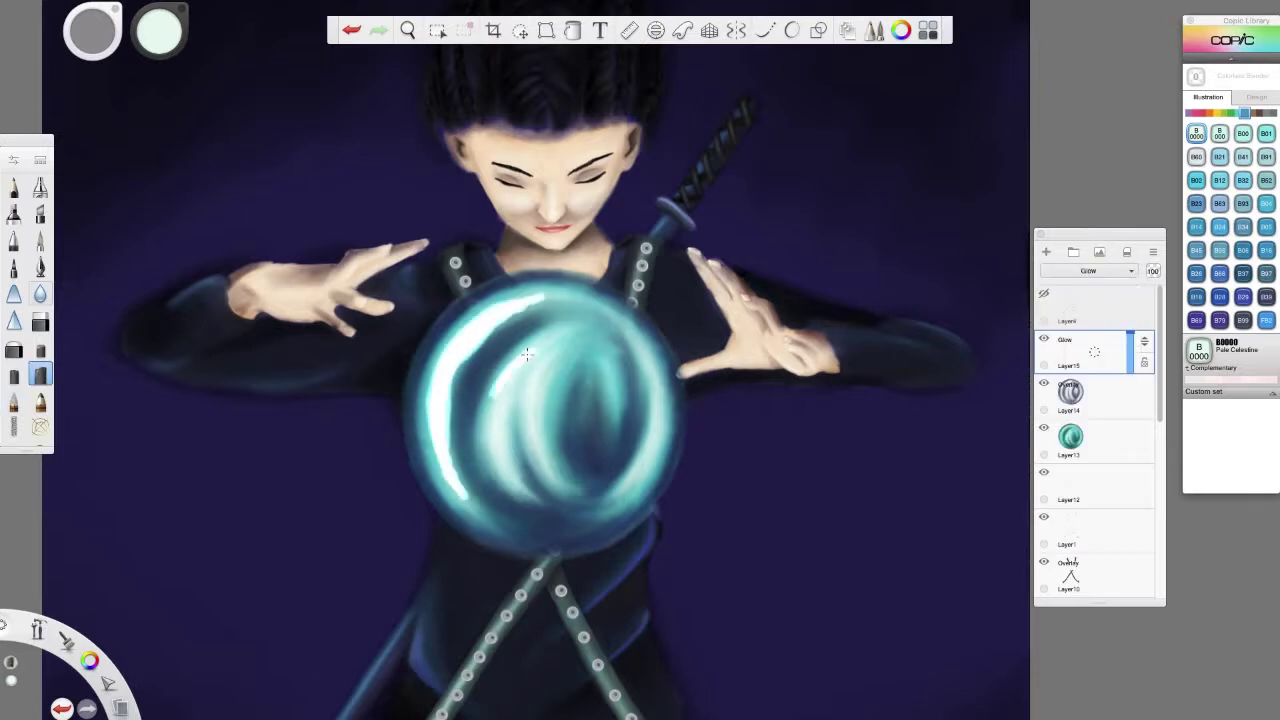
pyautogui.moveTo(640, 345)
pyautogui.mouseDown()
pyautogui.moveTo(630, 490)
pyautogui.moveTo(612, 385)
pyautogui.mouseUp()
# Blend the glowing streaks smoothly into the orb's rim and inner swirls.
pyautogui.click(14, 400)
pyautogui.moveTo(470, 440); pyautogui.dragTo(460, 515)
pyautogui.moveTo(455, 470)
pyautogui.mouseDown()
pyautogui.moveTo(440, 320)
pyautogui.moveTo(590, 300)
pyautogui.mouseUp()
pyautogui.moveTo(647, 354)
pyautogui.mouseDown()
pyautogui.moveTo(626, 484)
pyautogui.moveTo(630, 410)
pyautogui.mouseUp()
pyautogui.moveTo(560, 350); pyautogui.dragTo(525, 490)
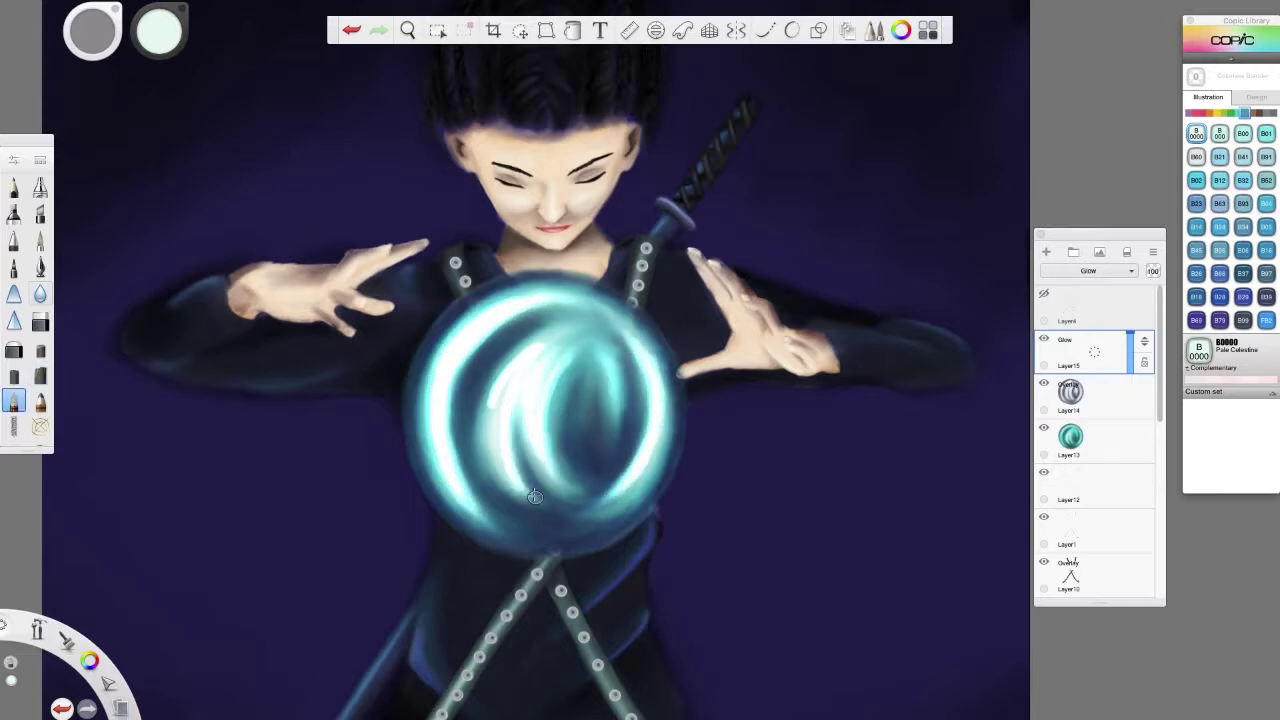
pyautogui.moveTo(490, 370); pyautogui.dragTo(498, 460)
pyautogui.moveTo(560, 335)
pyautogui.mouseDown()
pyautogui.moveTo(510, 362)
pyautogui.moveTo(485, 400)
pyautogui.mouseUp()
pyautogui.moveTo(490, 335); pyautogui.dragTo(455, 430)
# Paint flames over the orb with the Open Flame brush from the Weather Elements set in B04 Tahitian Blue.
pyautogui.click(40, 159)
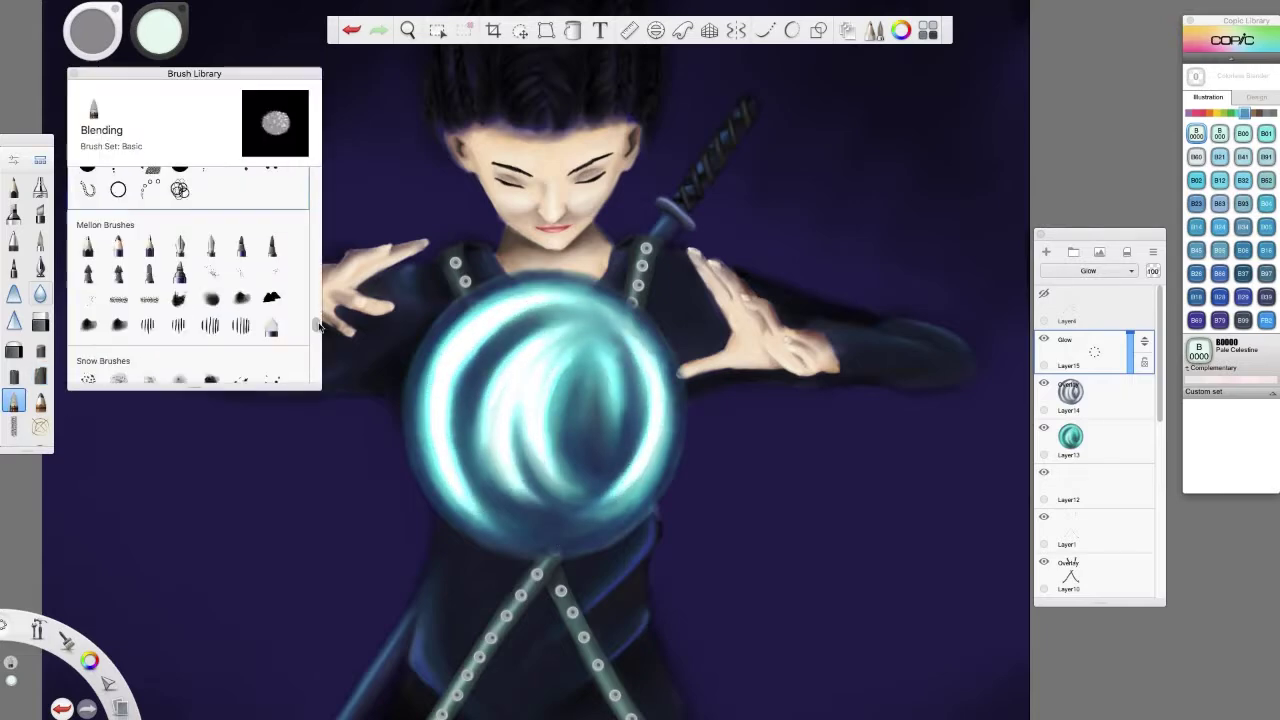
pyautogui.scroll(-10, 313, 265)
pyautogui.click(149, 252)
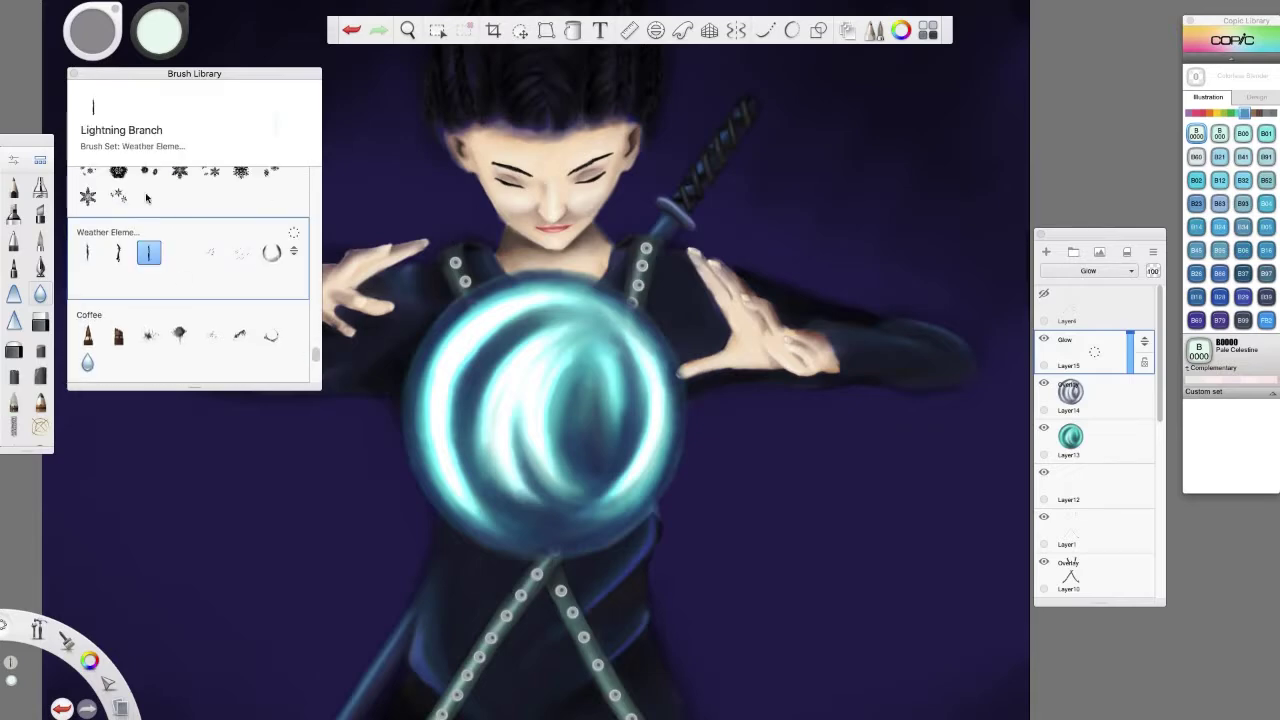
pyautogui.click(272, 252)
pyautogui.moveTo(194, 73); pyautogui.dragTo(132, 87)
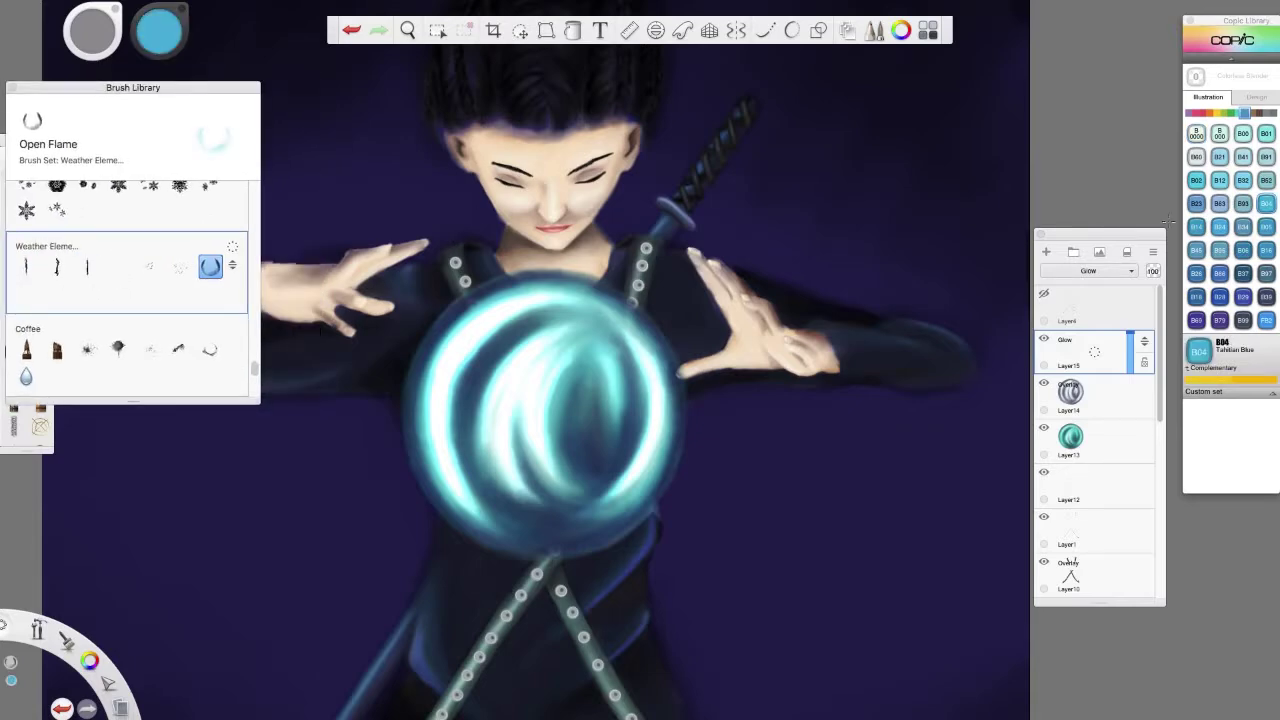
pyautogui.moveTo(500, 480); pyautogui.dragTo(690, 130)
pyautogui.hotkey('ctrl', 'z')
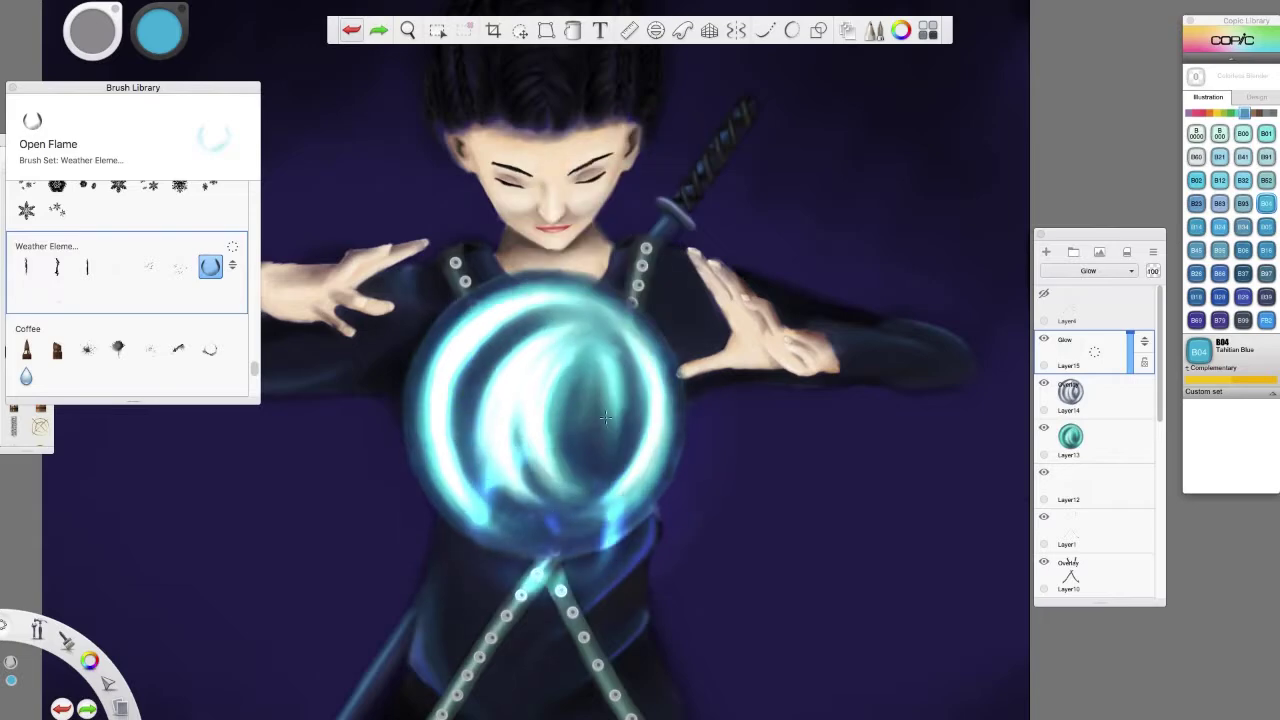
pyautogui.moveTo(600, 540); pyautogui.dragTo(500, 335)
# Try the Flame Lick brush in B29 Ultramarine on the orb and undo the stroke.
pyautogui.click(26, 293)
pyautogui.click(1242, 296)
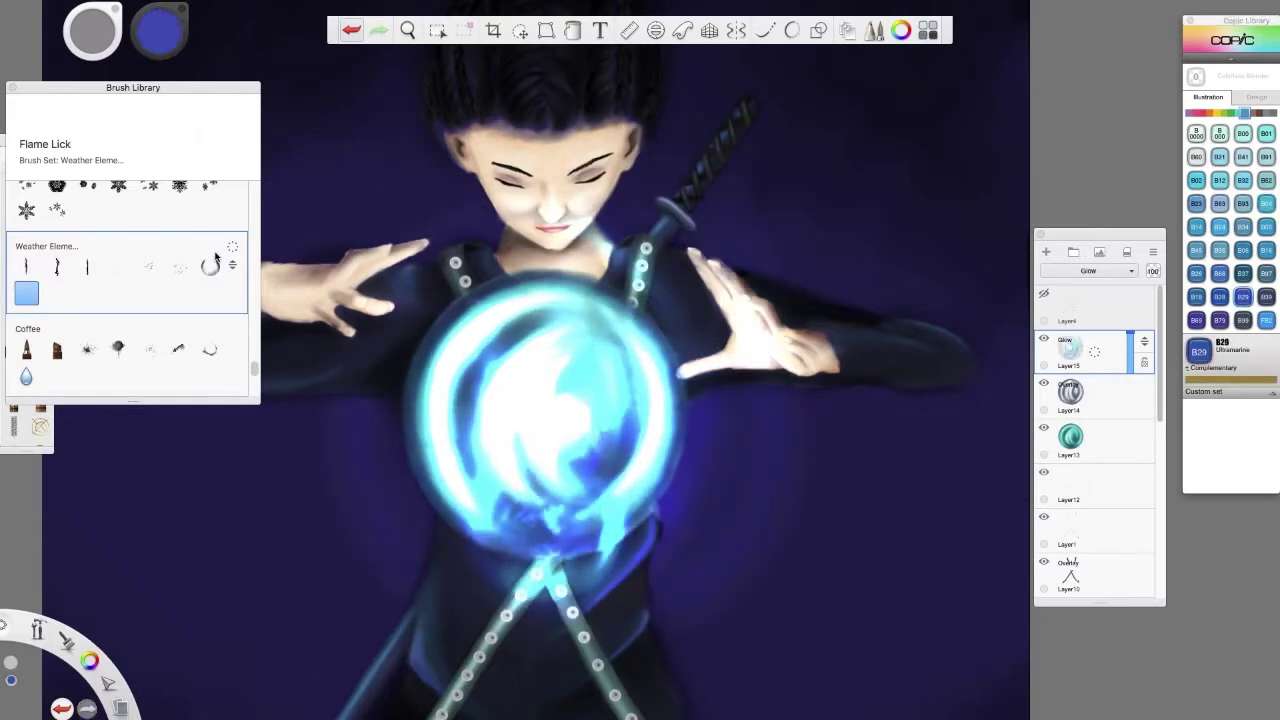
pyautogui.moveTo(515, 562)
pyautogui.mouseDown()
pyautogui.moveTo(472, 337)
pyautogui.moveTo(630, 205)
pyautogui.moveTo(455, 378)
pyautogui.mouseUp()
pyautogui.hotkey('ctrl', 'z')
# Try thin flame arcs around the orb with the Flame Edge brush in B12 Ice Blue.
pyautogui.click(57, 293)
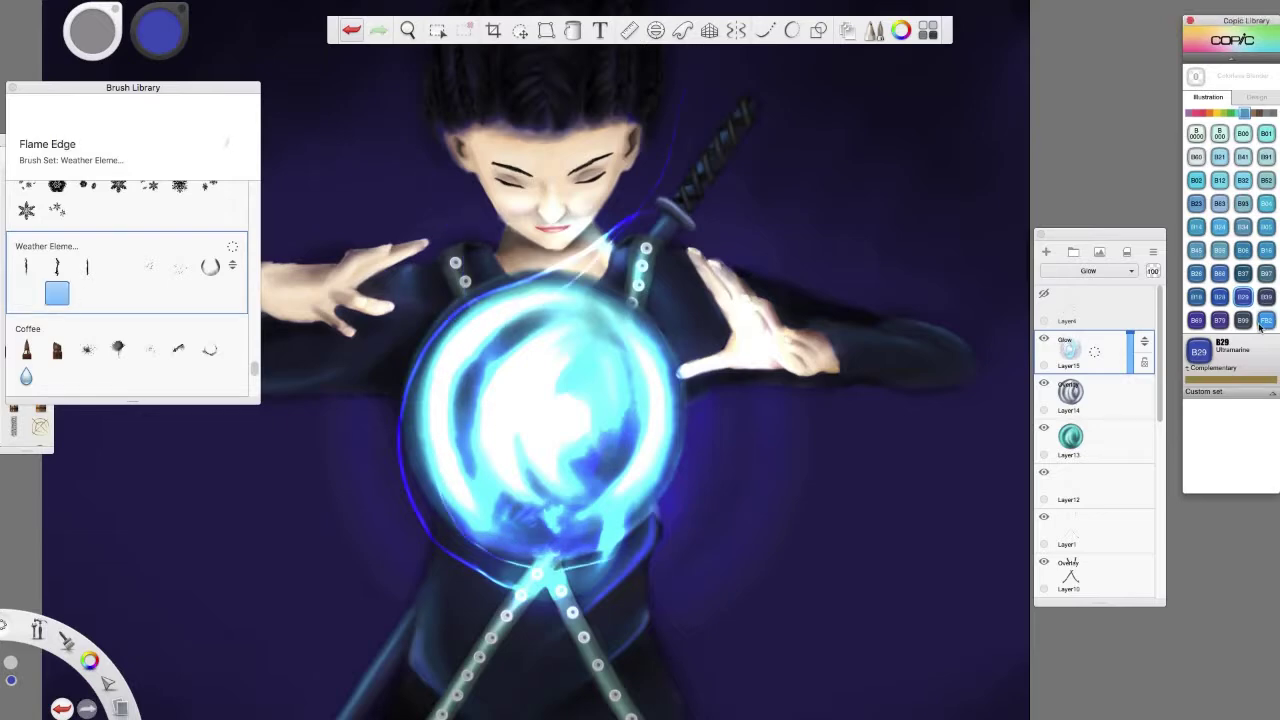
pyautogui.click(1219, 180)
pyautogui.moveTo(560, 570); pyautogui.dragTo(670, 128)
pyautogui.moveTo(690, 500); pyautogui.dragTo(622, 237)
pyautogui.hotkey('ctrl', 'z')
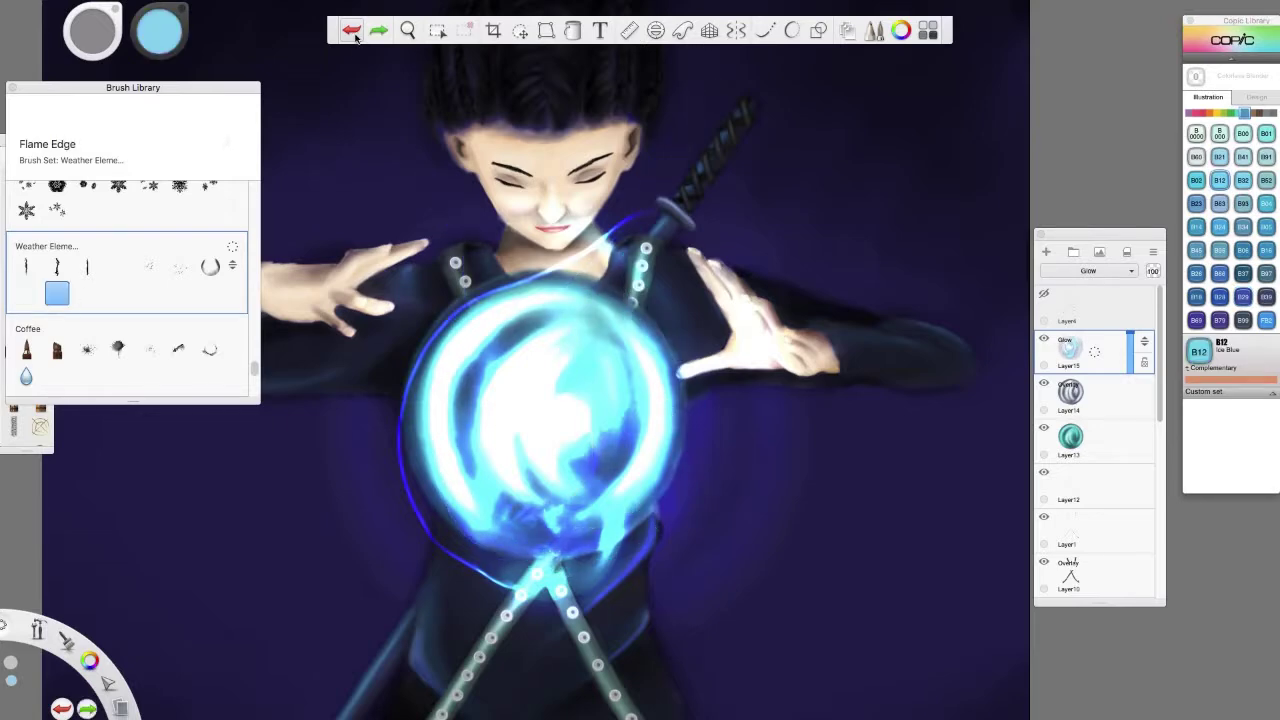
pyautogui.moveTo(640, 290); pyautogui.dragTo(690, 540)
pyautogui.moveTo(560, 380); pyautogui.dragTo(700, 430)
# Try Flame Lick strokes on the orb in B06 Peacock Blue and undo them along with the thin flame arcs.
pyautogui.click(26, 293)
pyautogui.moveTo(440, 470); pyautogui.dragTo(618, 377)
pyautogui.click(1242, 250)
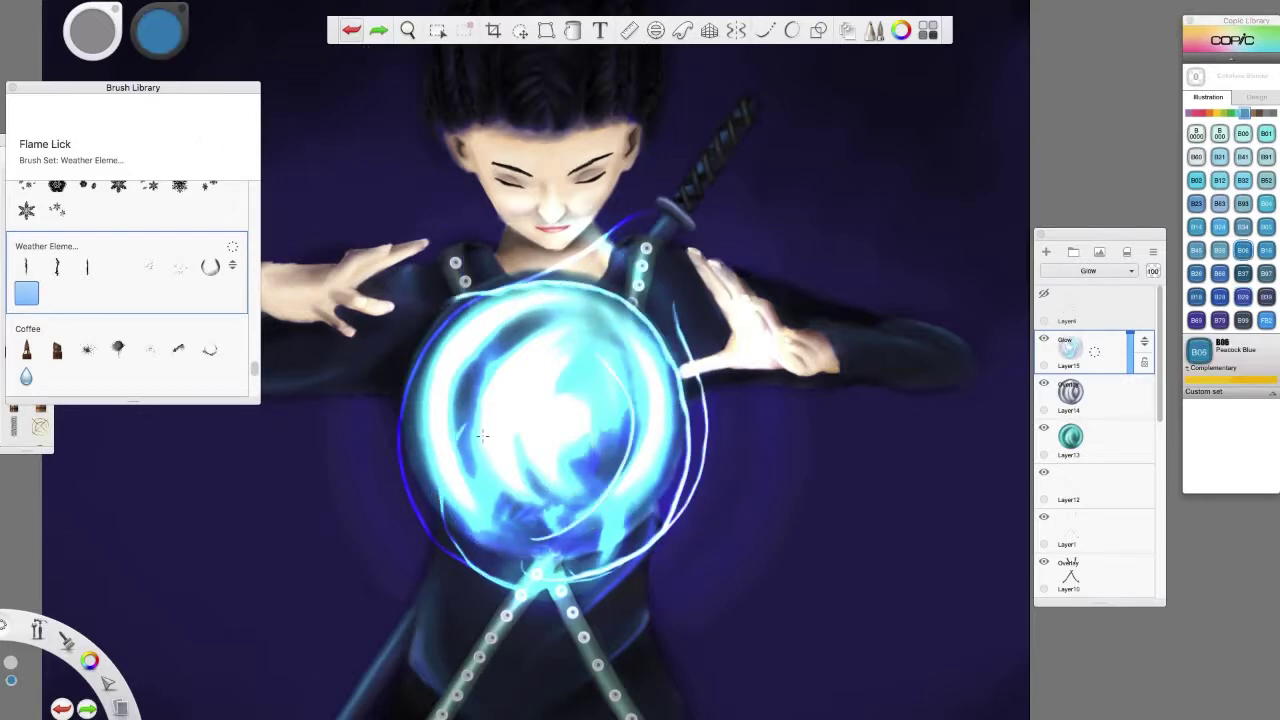
pyautogui.moveTo(480, 390); pyautogui.dragTo(470, 540)
pyautogui.hotkey('ctrl', 'z')
pyautogui.scroll(-5, 810, 294)
pyautogui.scroll(2, 810, 294)
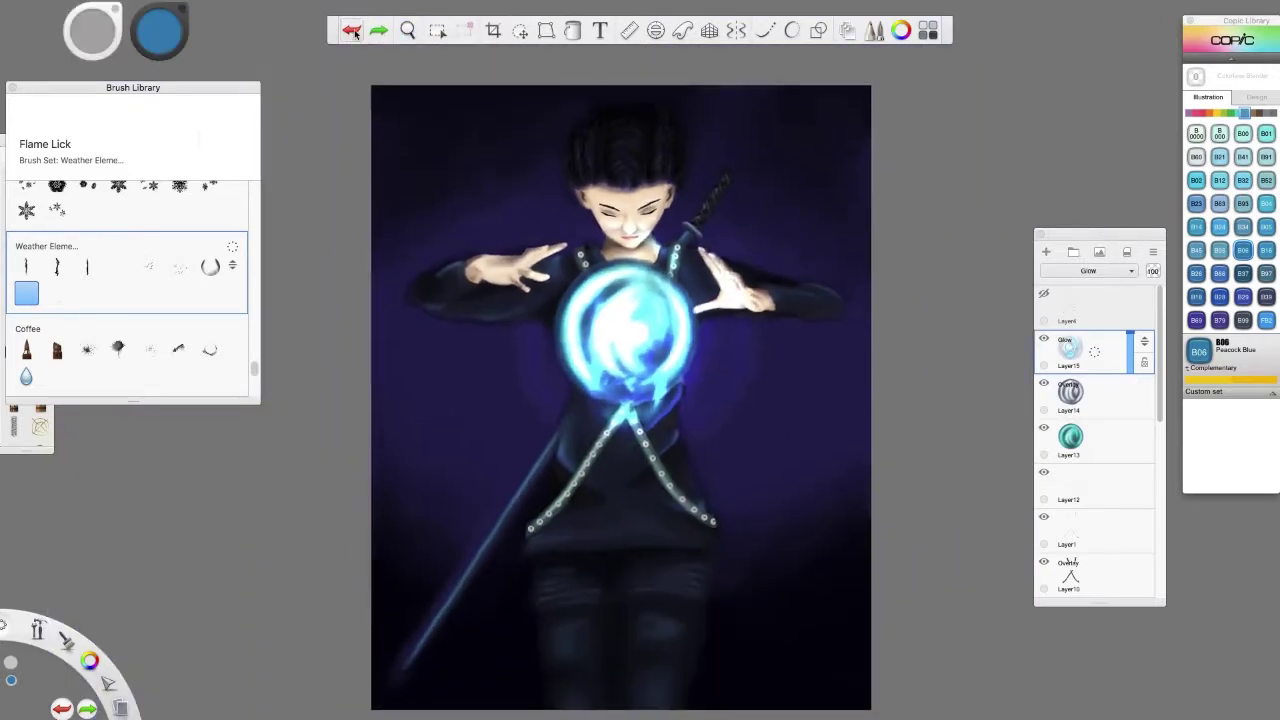
# Intensify the orb and its surrounding light with the Open Flame brush in B06 Peacock Blue.
pyautogui.click(210, 265)
pyautogui.moveTo(640, 290); pyautogui.dragTo(604, 380)
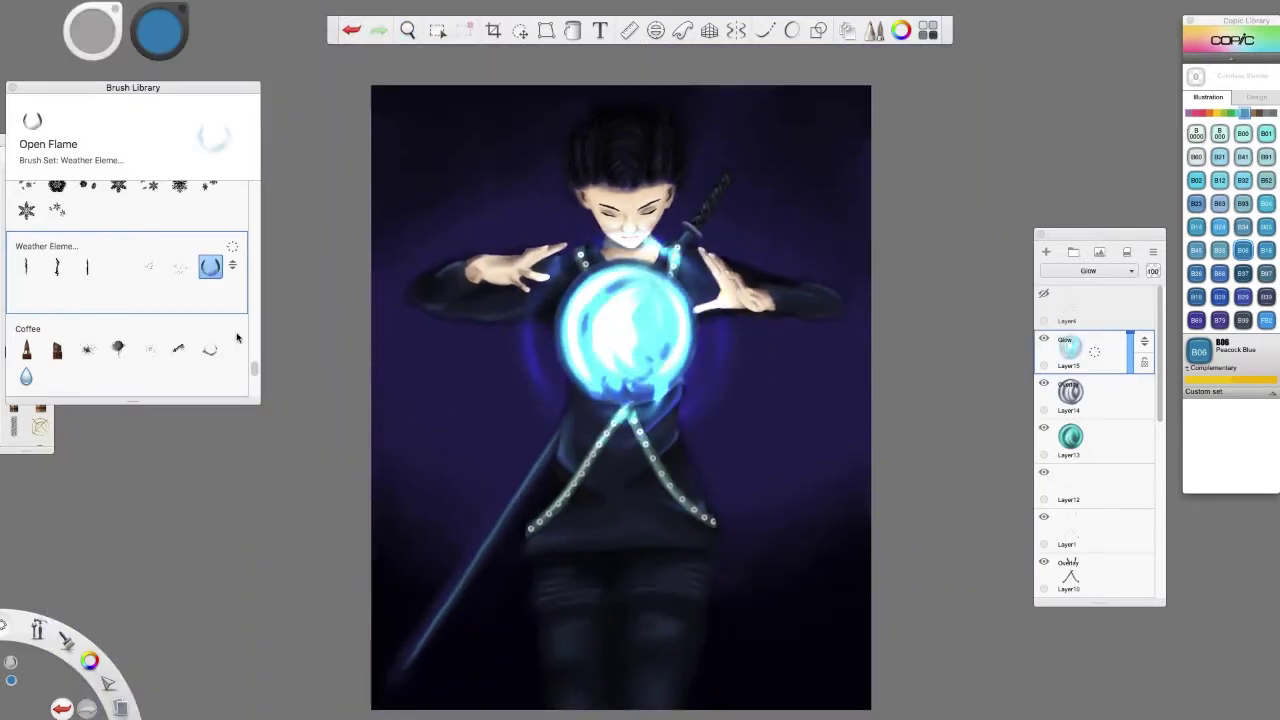
pyautogui.scroll(4, 788, 230)
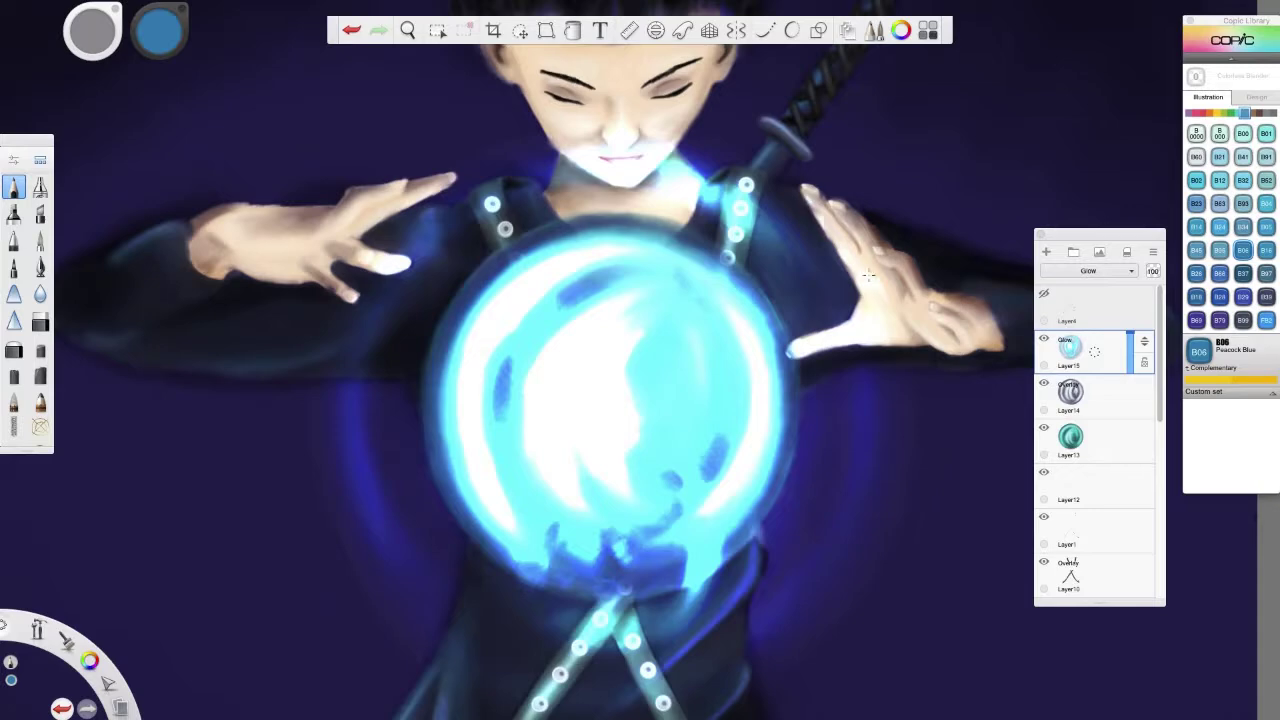
pyautogui.hotkey('ctrl', 'z')
# Paint soft B29 Ultramarine glow highlights onto the fingers and backs of both hands.
pyautogui.click(1242, 296)
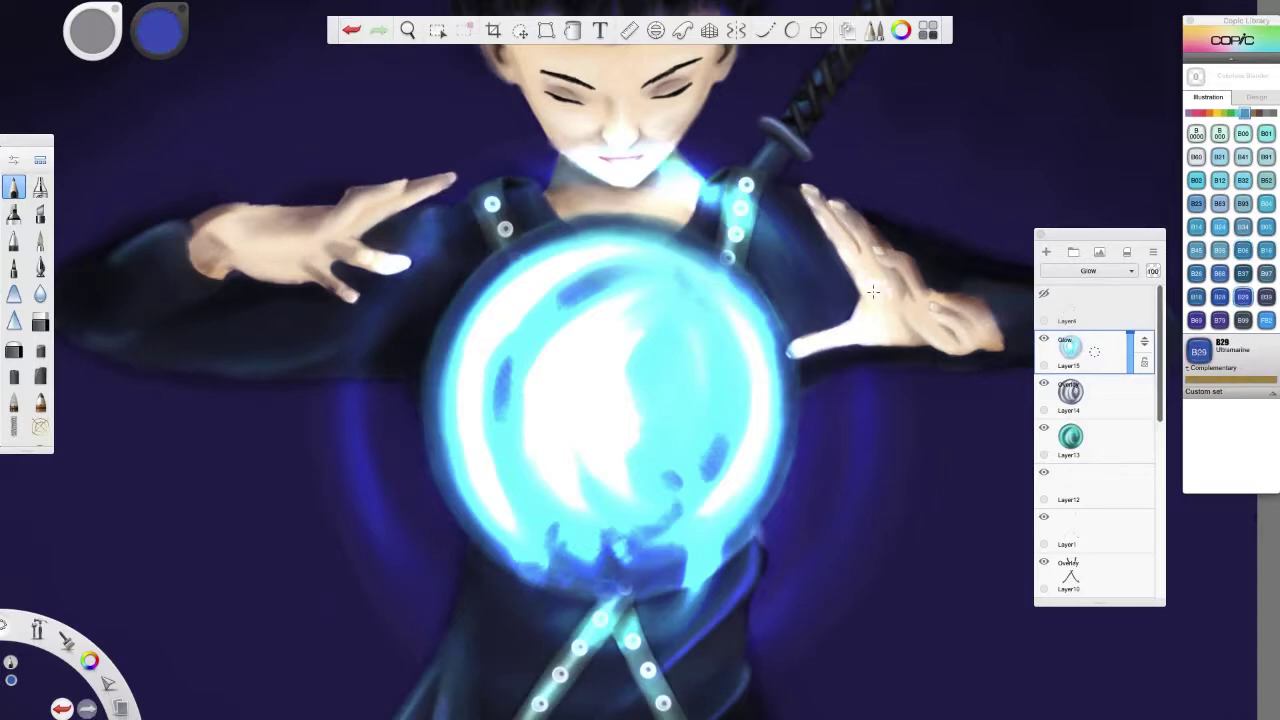
pyautogui.press('b')
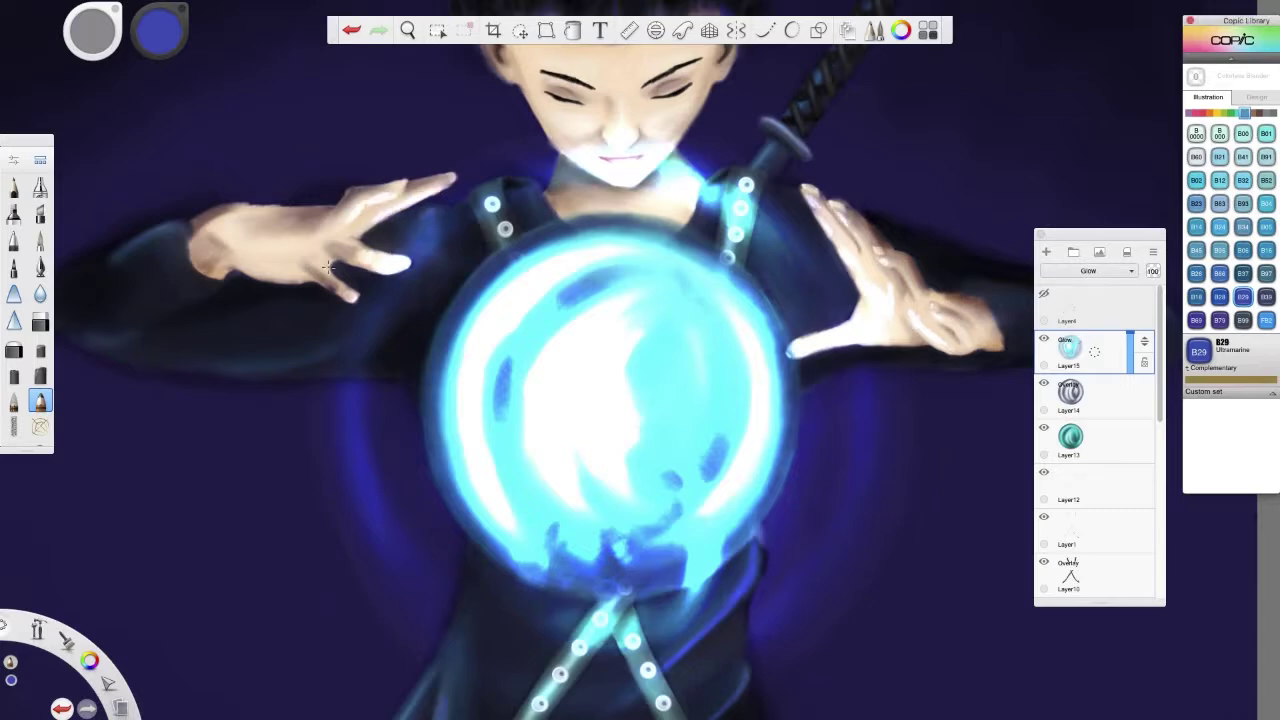
pyautogui.moveTo(340, 274); pyautogui.dragTo(326, 286)
pyautogui.moveTo(284, 246)
pyautogui.mouseDown()
pyautogui.moveTo(251, 218)
pyautogui.moveTo(266, 238)
pyautogui.mouseUp()
pyautogui.press('b')
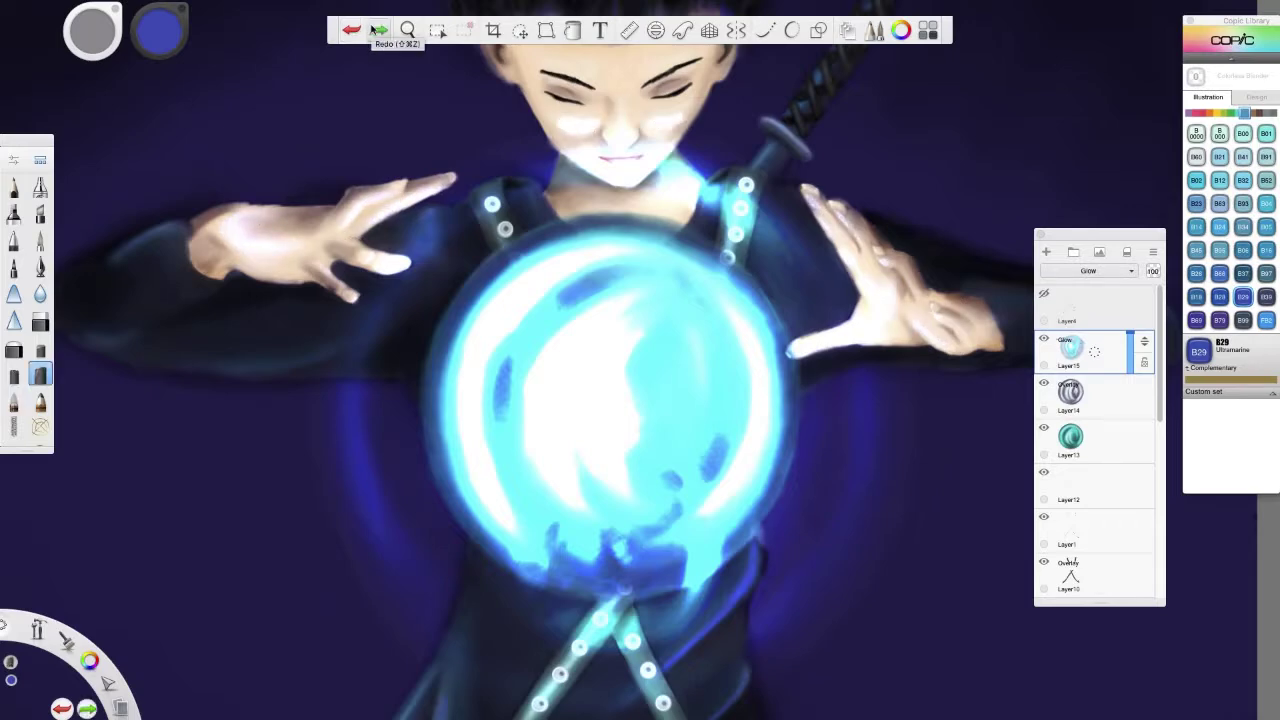
# Blend the orb's reflected glow across the face.
pyautogui.scroll(3, 616, 230)
pyautogui.moveTo(616, 230); pyautogui.dragTo(513, 210)
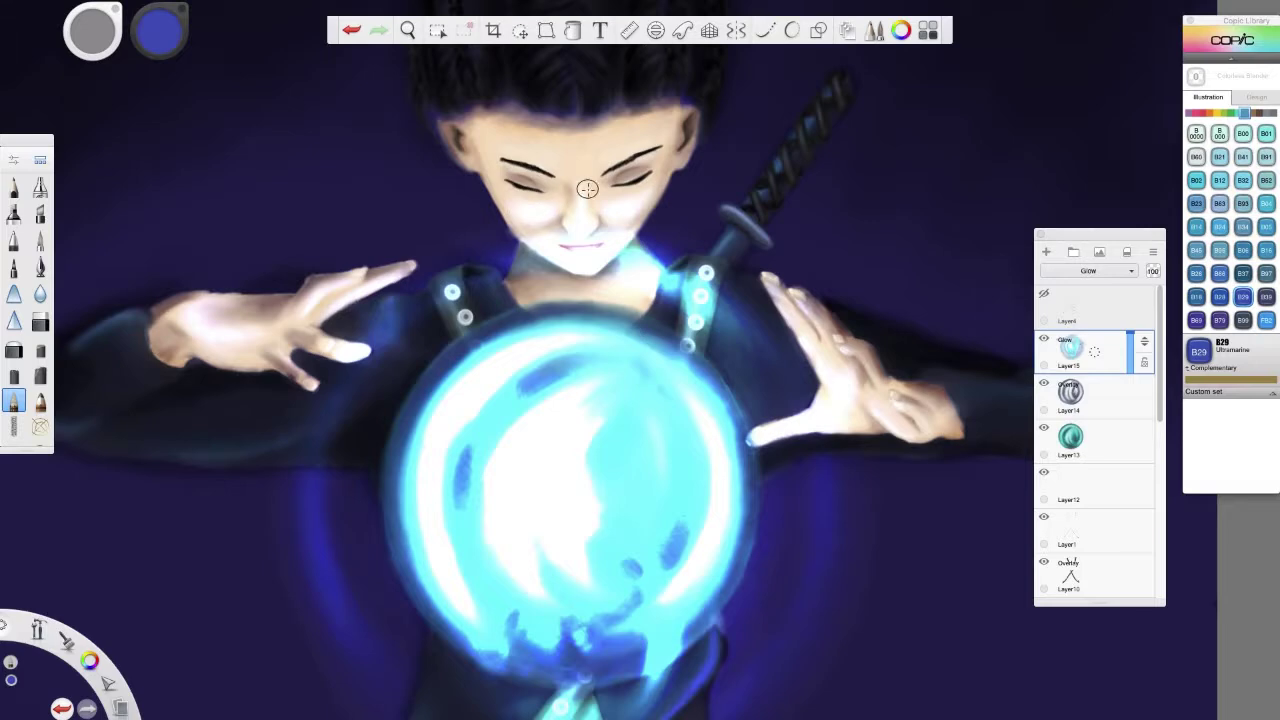
pyautogui.press('b')
pyautogui.scroll(-5, 512, 168)
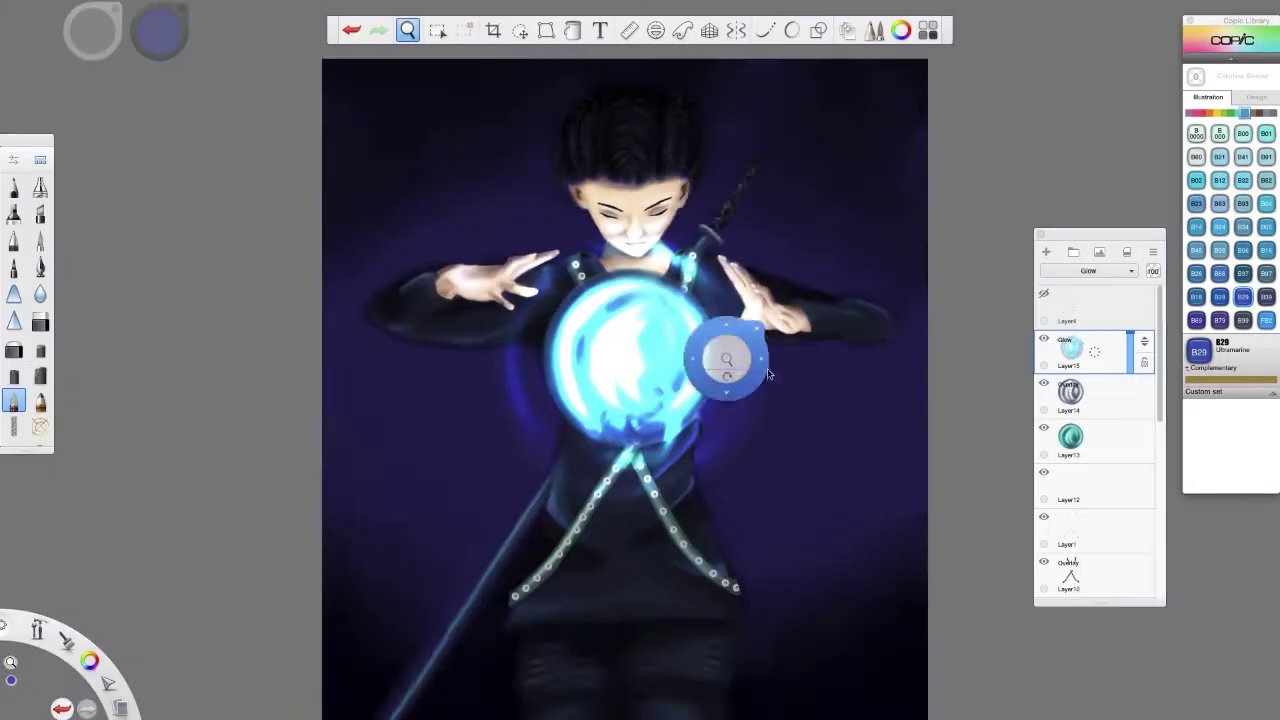
# Add B29 Ultramarine highlights to the hair and pale B0000 highlights to the sword's grip.
pyautogui.scroll(5, 521, 258)
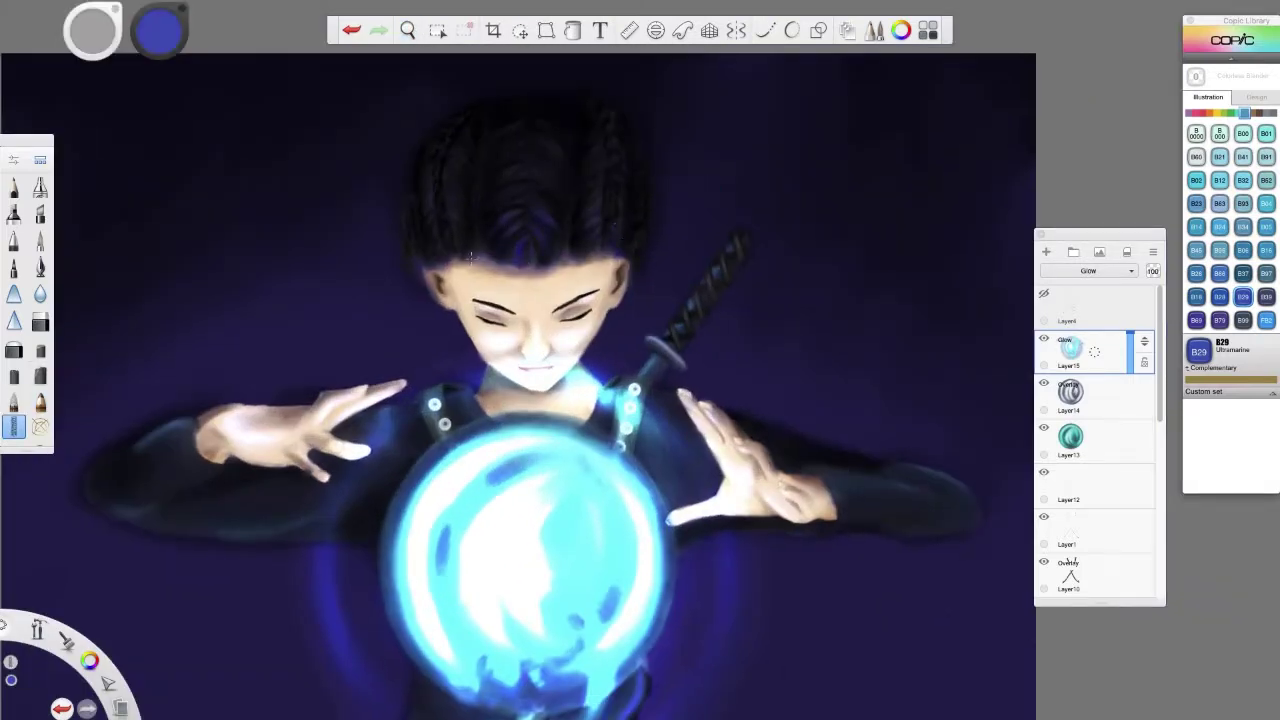
pyautogui.press('b')
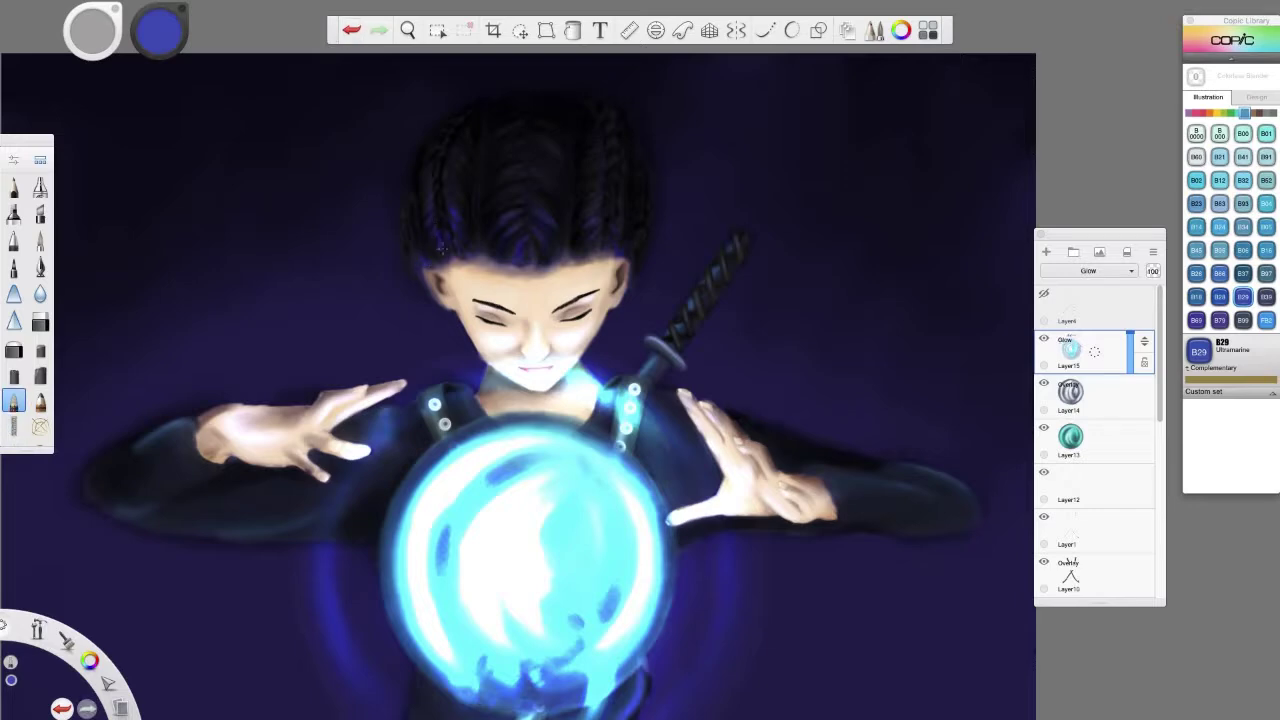
pyautogui.press('b')
pyautogui.press('b')
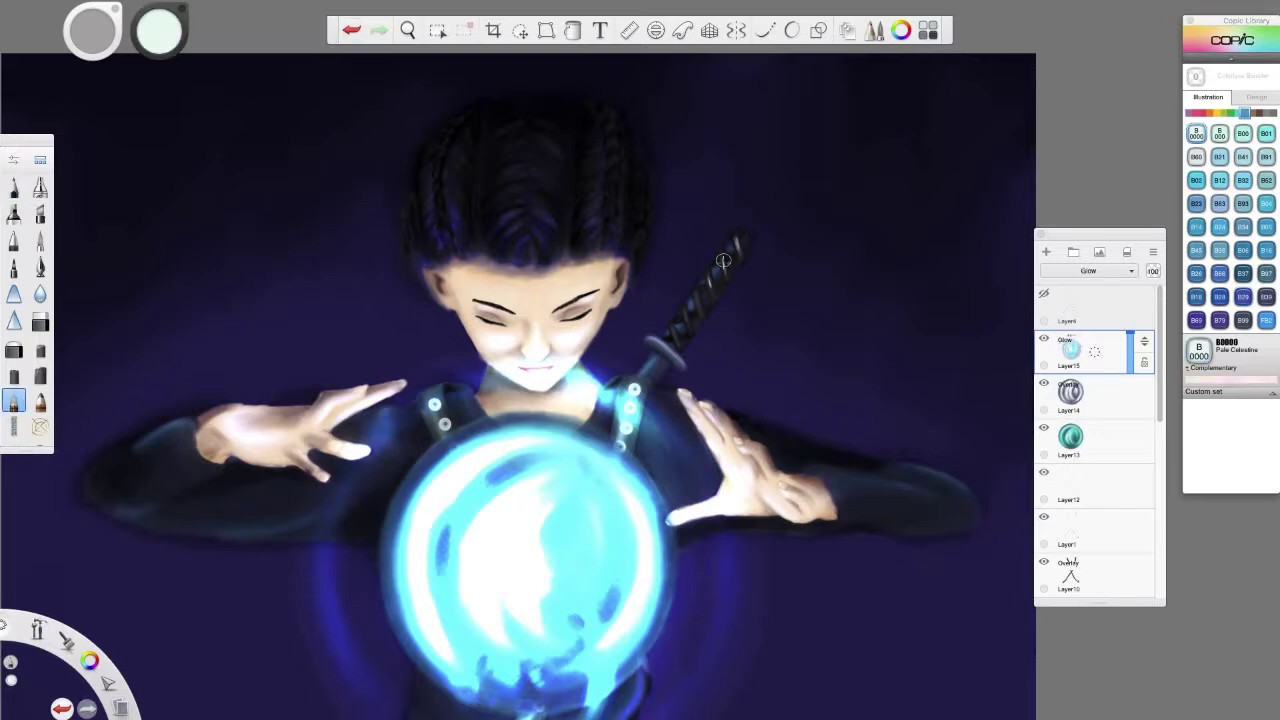
# Draw B0000 Pale Celestine light streaks on the folds of both sleeves and blend them into the fabric.
pyautogui.press('b')
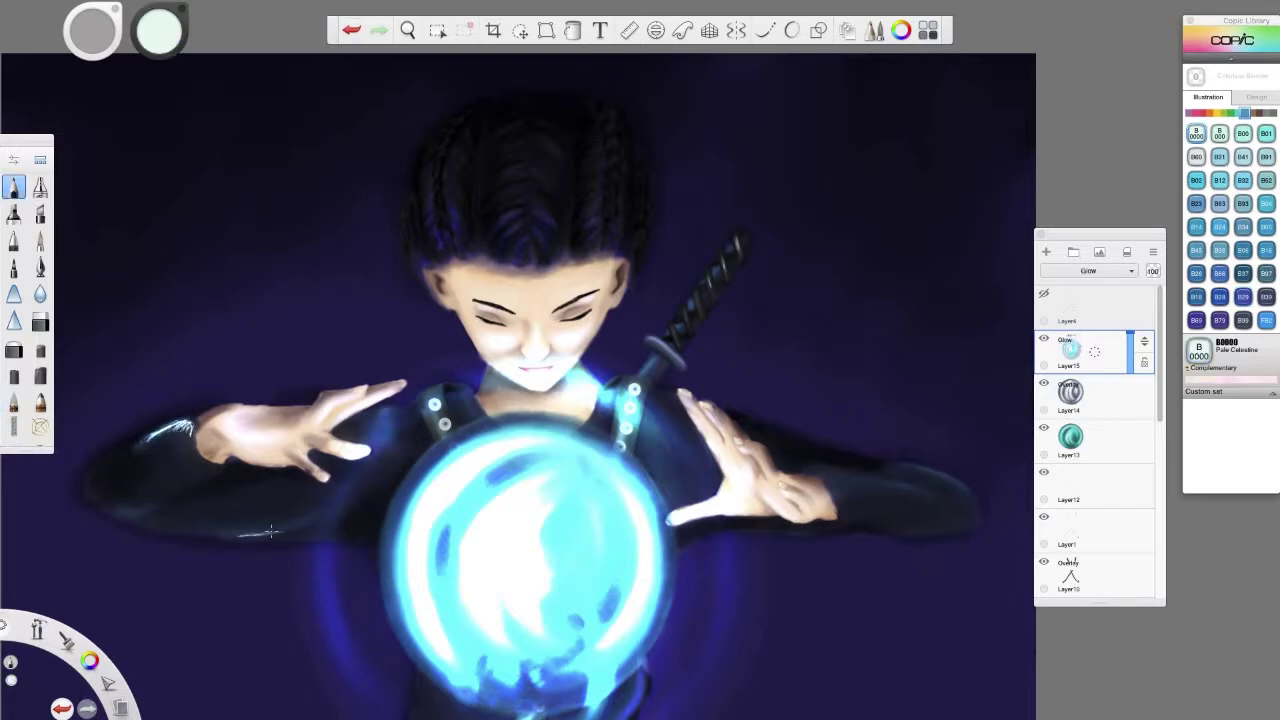
pyautogui.moveTo(843, 482); pyautogui.dragTo(878, 481)
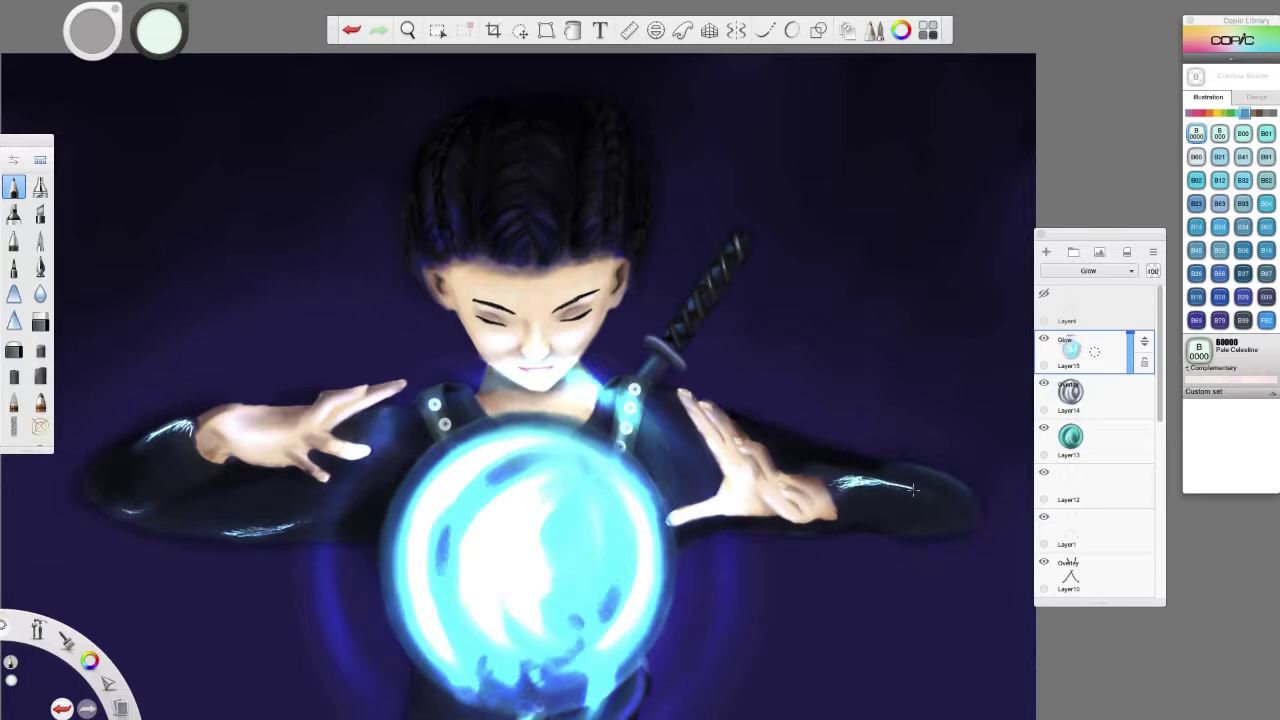
pyautogui.press('b')
pyautogui.moveTo(145, 440); pyautogui.dragTo(195, 420)
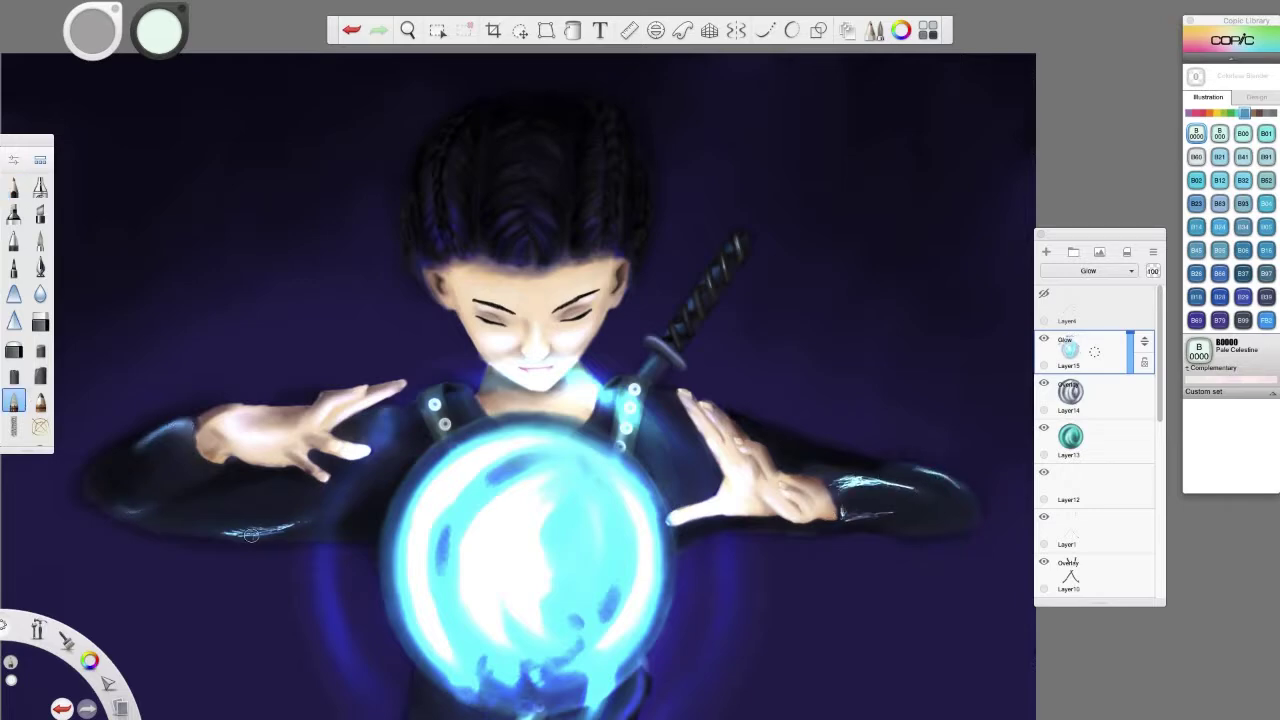
pyautogui.moveTo(225, 535); pyautogui.dragTo(295, 525)
pyautogui.moveTo(879, 513); pyautogui.dragTo(866, 480)
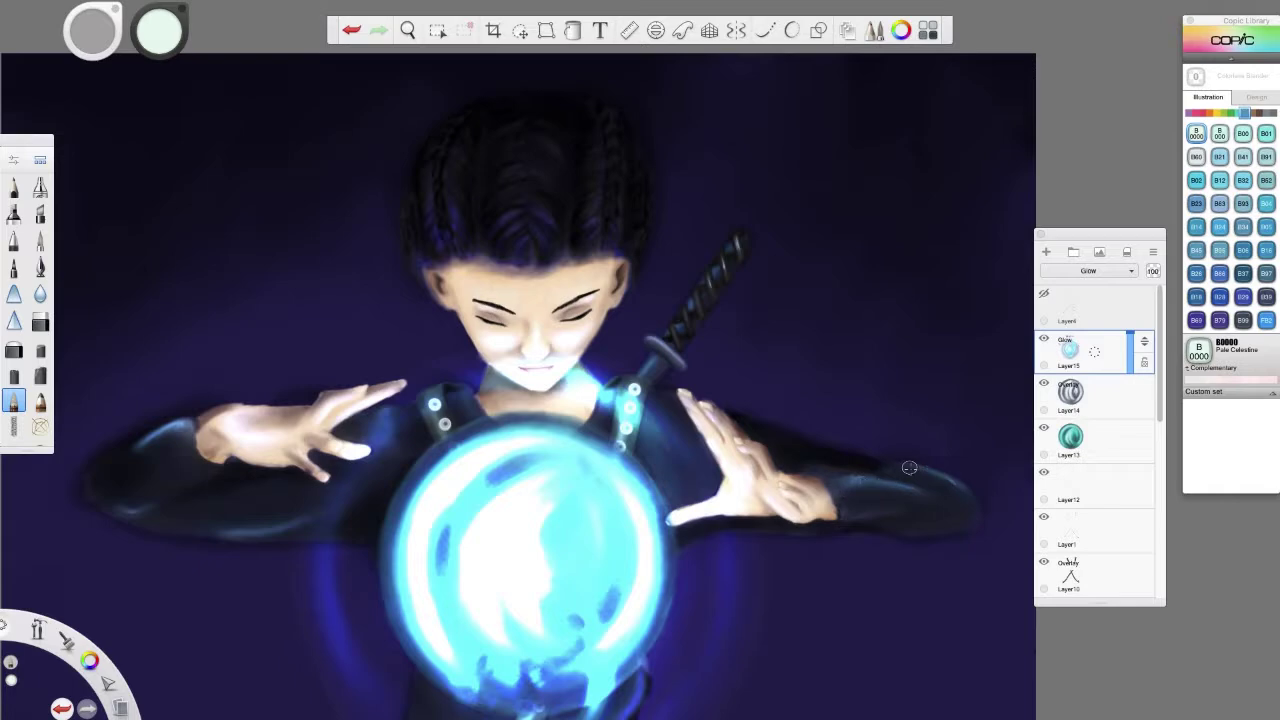
# Draw pale B0000 light streaks along the waist folds on both sides of the torso and blend them.
pyautogui.moveTo(409, 29)
pyautogui.mouseDown()
pyautogui.moveTo(435, 63)
pyautogui.moveTo(372, 460)
pyautogui.moveTo(369, 430)
pyautogui.moveTo(394, 462)
pyautogui.mouseUp()
pyautogui.press('b')
pyautogui.press('b')
pyautogui.press('b')
pyautogui.press('e')
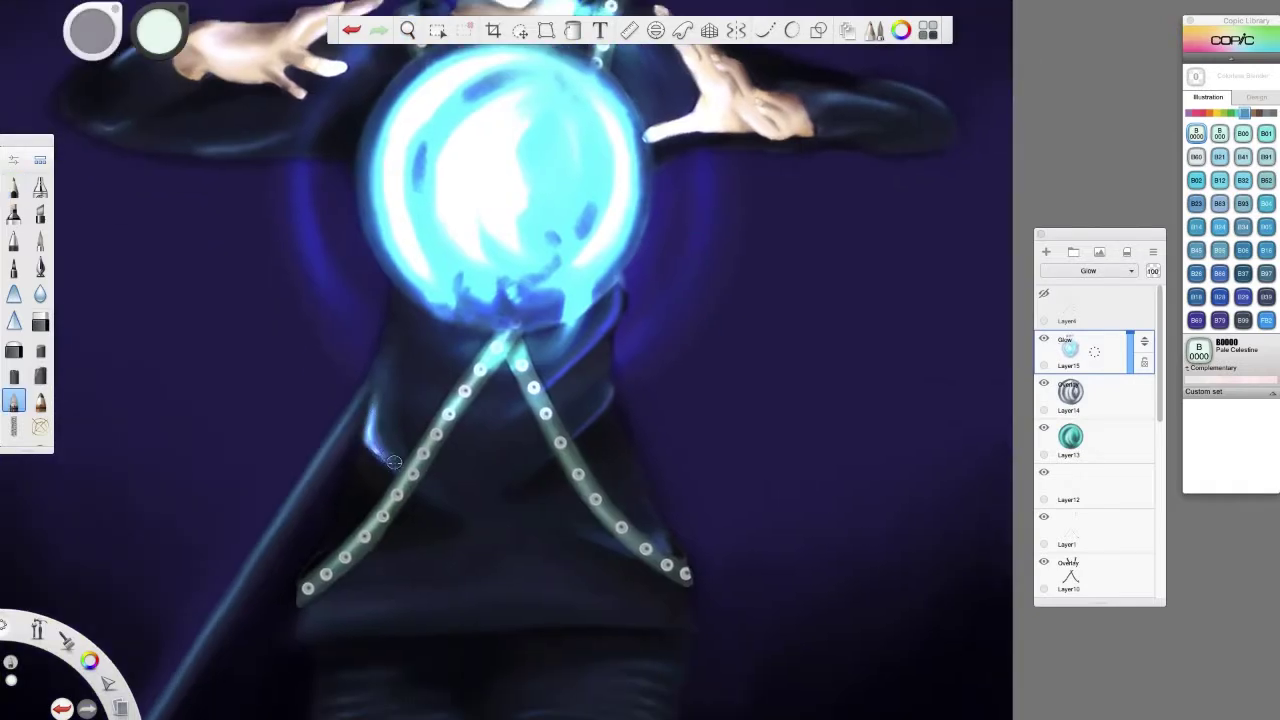
pyautogui.click(14, 189)
pyautogui.press('e')
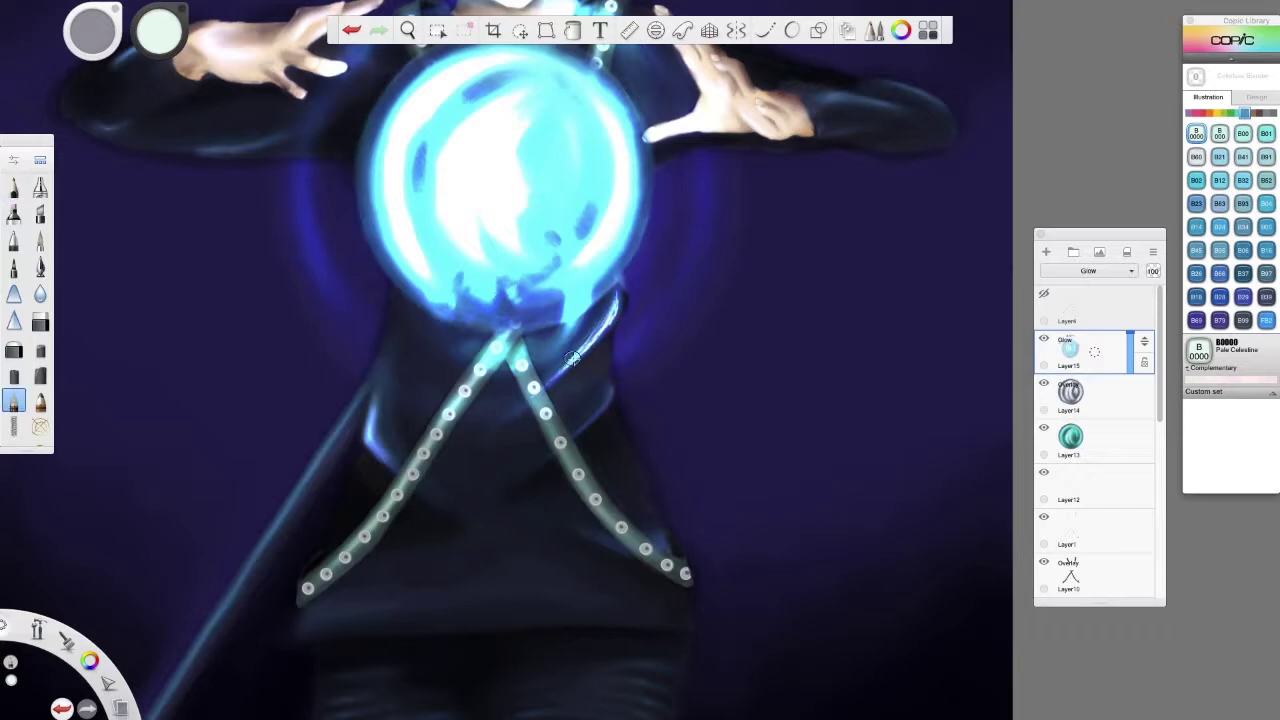
pyautogui.click(18, 190)
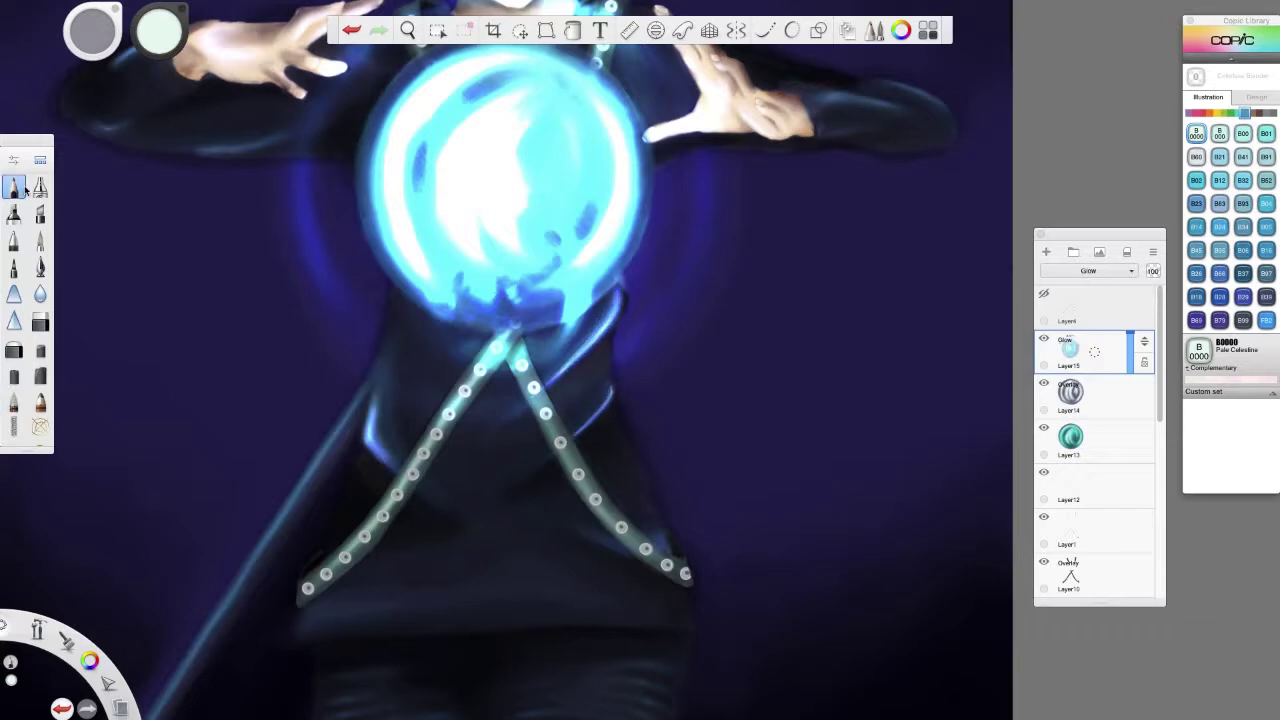
# Draw pale B0000 light streaks along the trouser folds on both thighs and blend them into the fabric.
pyautogui.scroll(-5, 671, 449)
pyautogui.scroll(5, 629, 474)
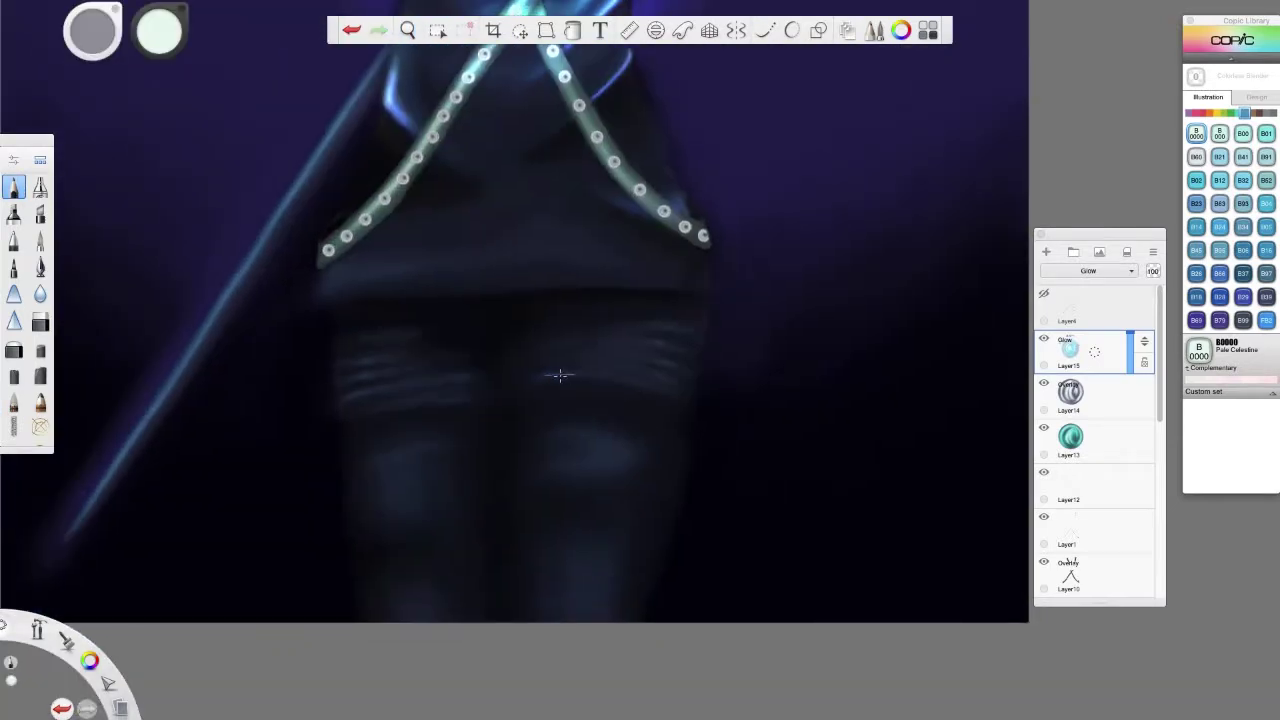
pyautogui.moveTo(345, 398); pyautogui.dragTo(472, 378)
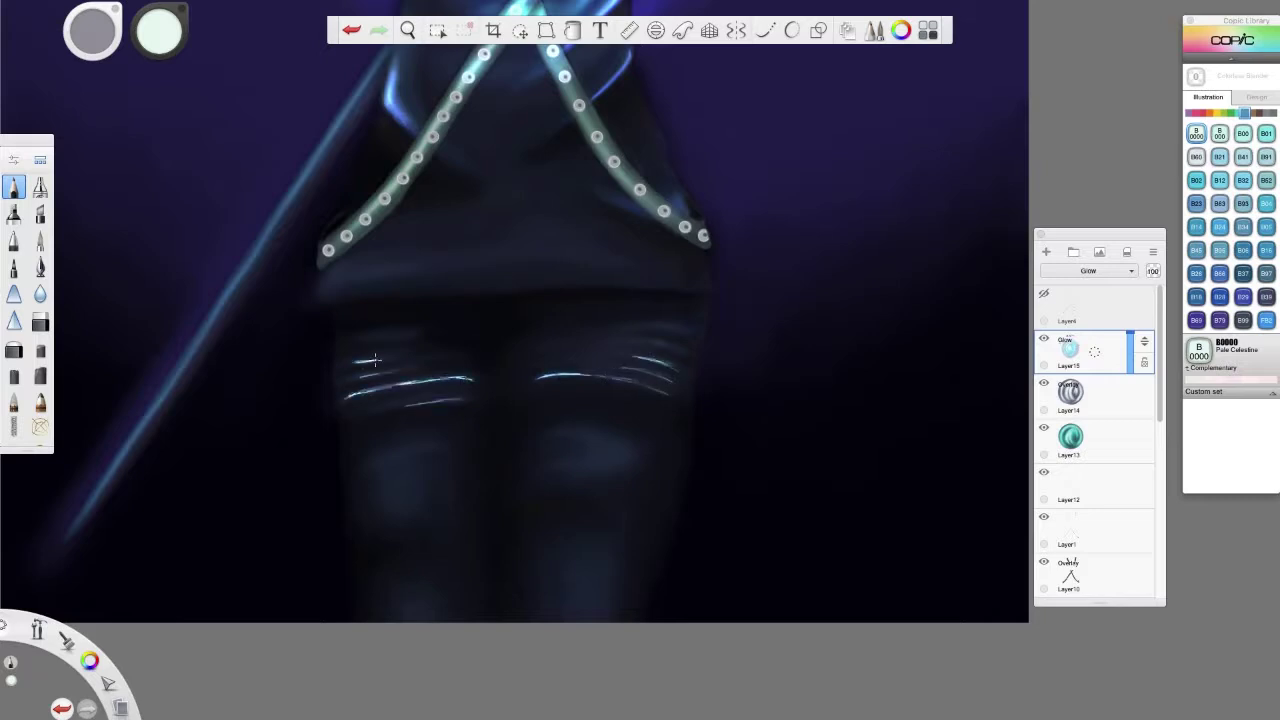
pyautogui.press('e')
pyautogui.moveTo(362, 362)
pyautogui.mouseDown()
pyautogui.moveTo(526, 379)
pyautogui.moveTo(670, 366)
pyautogui.mouseUp()
pyautogui.press('b')
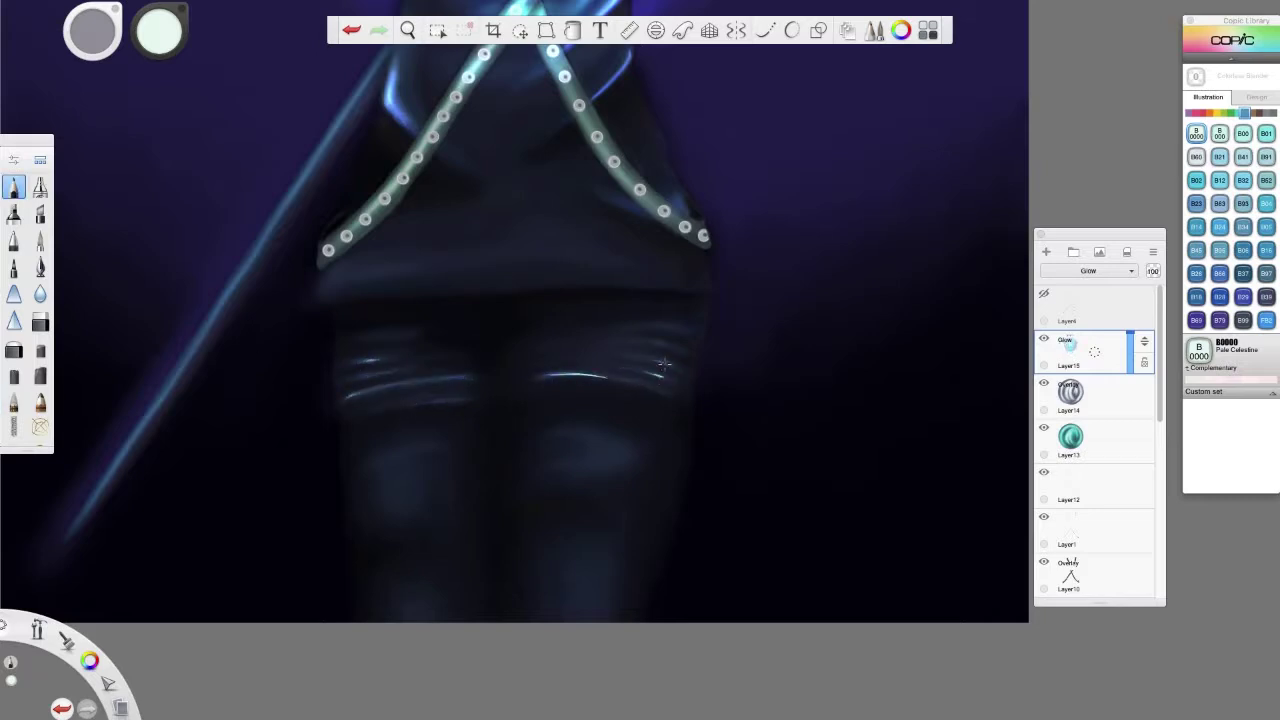
pyautogui.moveTo(434, 402); pyautogui.dragTo(466, 398)
pyautogui.press('b')
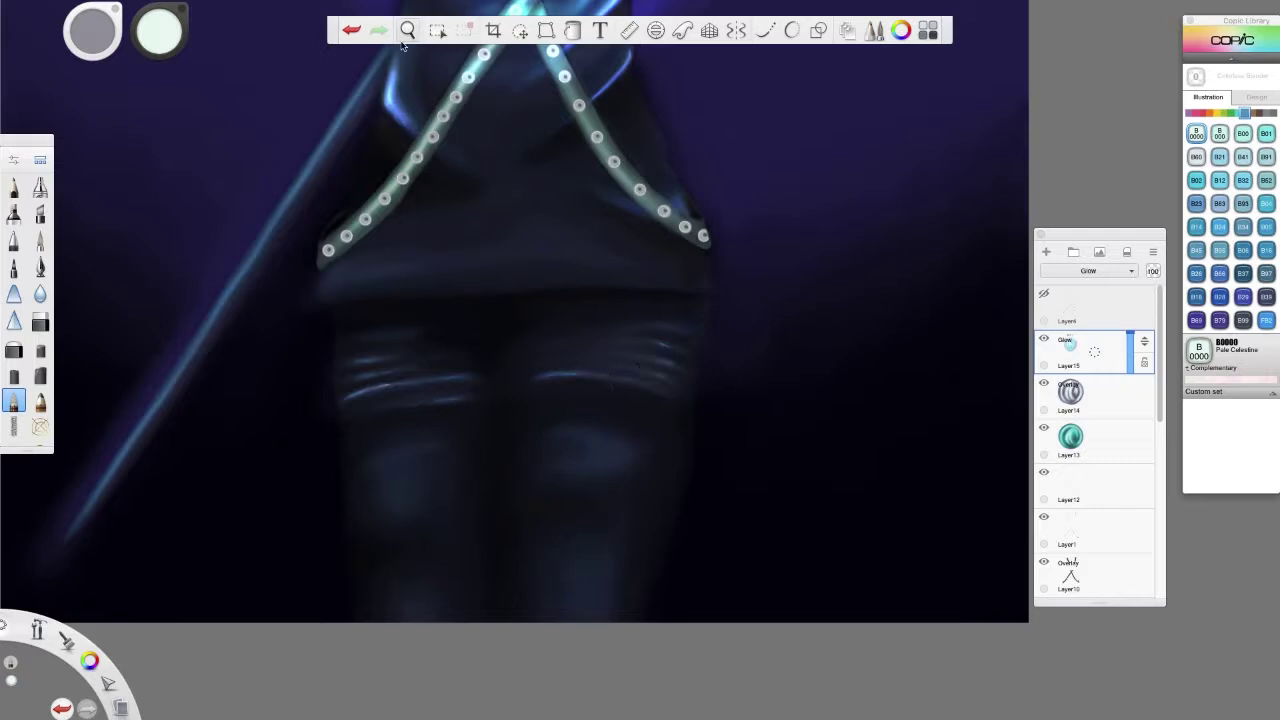
# Paint brighter pale B0000 highlights along the length of the sword's blade.
pyautogui.moveTo(248, 272); pyautogui.dragTo(132, 444)
pyautogui.moveTo(298, 192); pyautogui.dragTo(272, 224)
pyautogui.moveTo(346, 112); pyautogui.dragTo(256, 248)
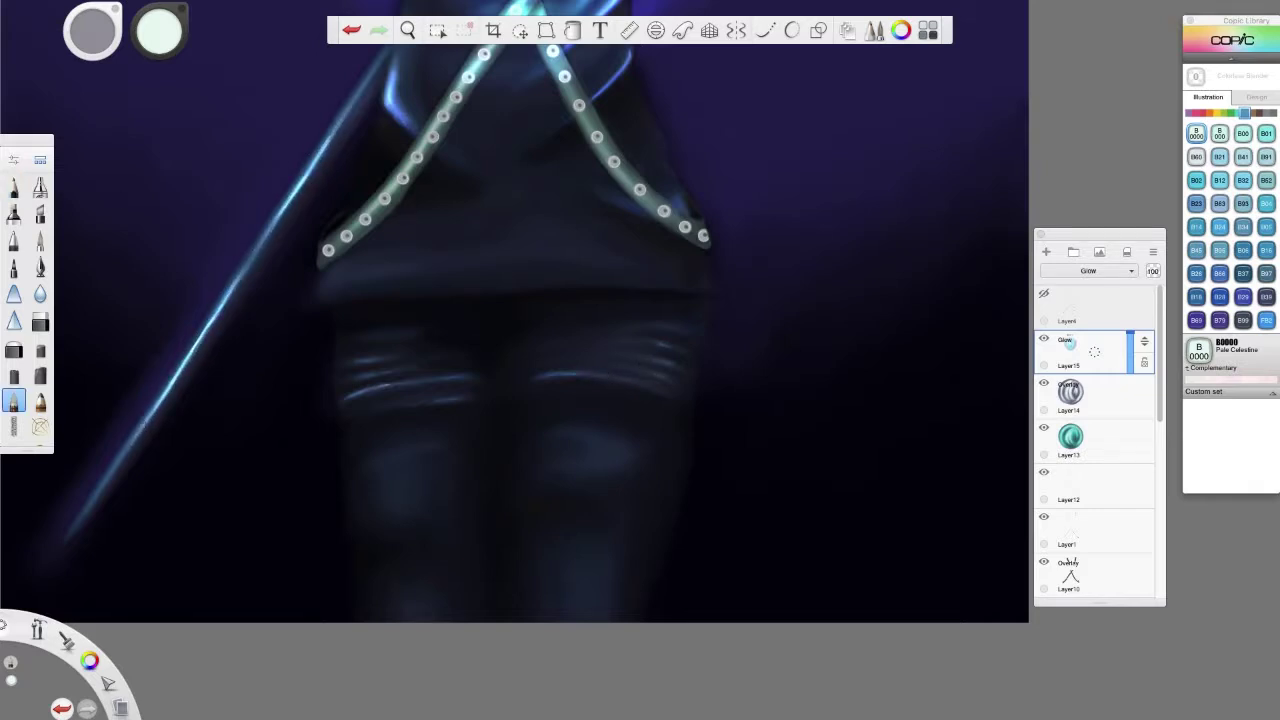
# Try straight light rays radiating from the orb, guided by the ruler, in B05 Process Blue, B12 Ice Blue and B0000.
pyautogui.press('Tab')
pyautogui.press('Tab')
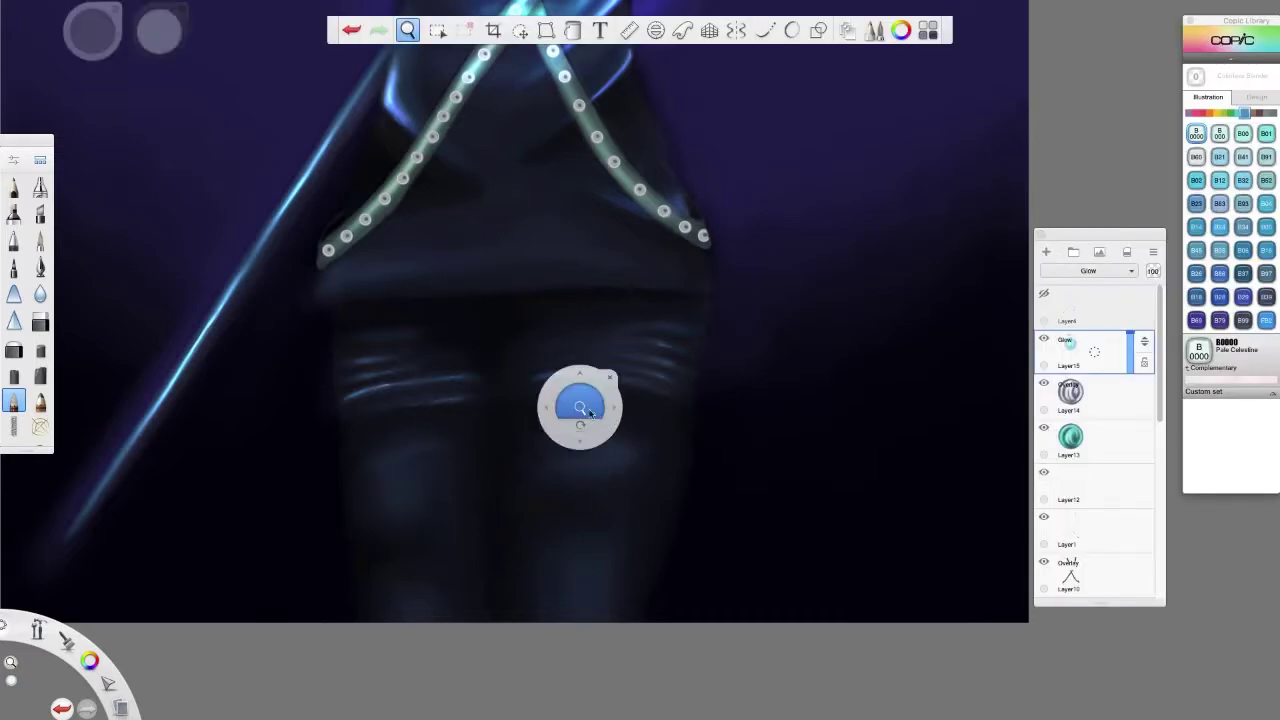
pyautogui.press('Home')
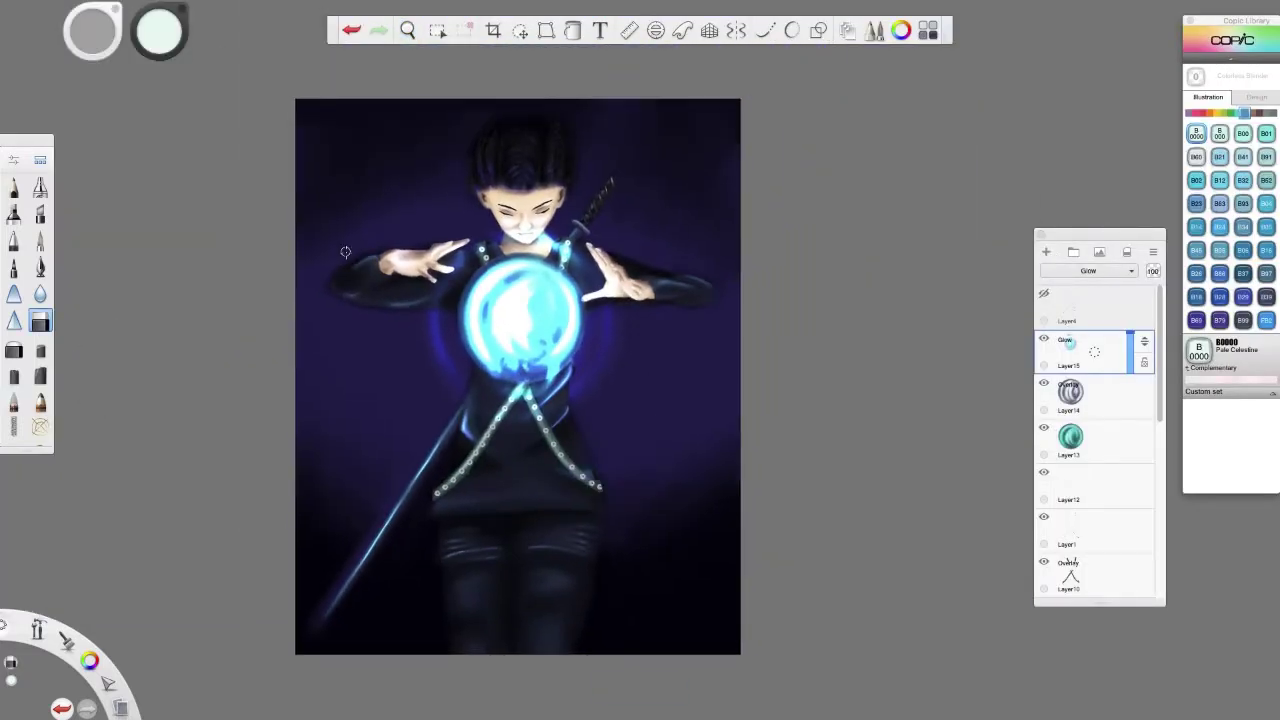
pyautogui.click(628, 30)
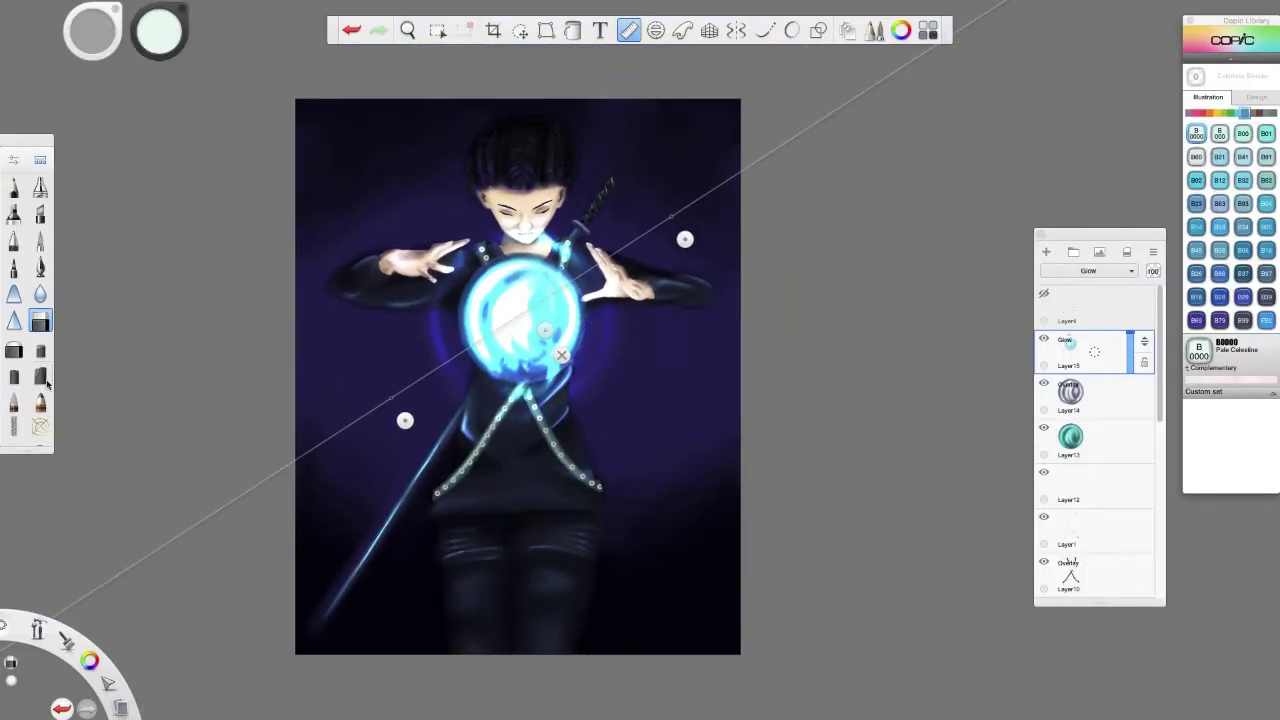
pyautogui.click(14, 400)
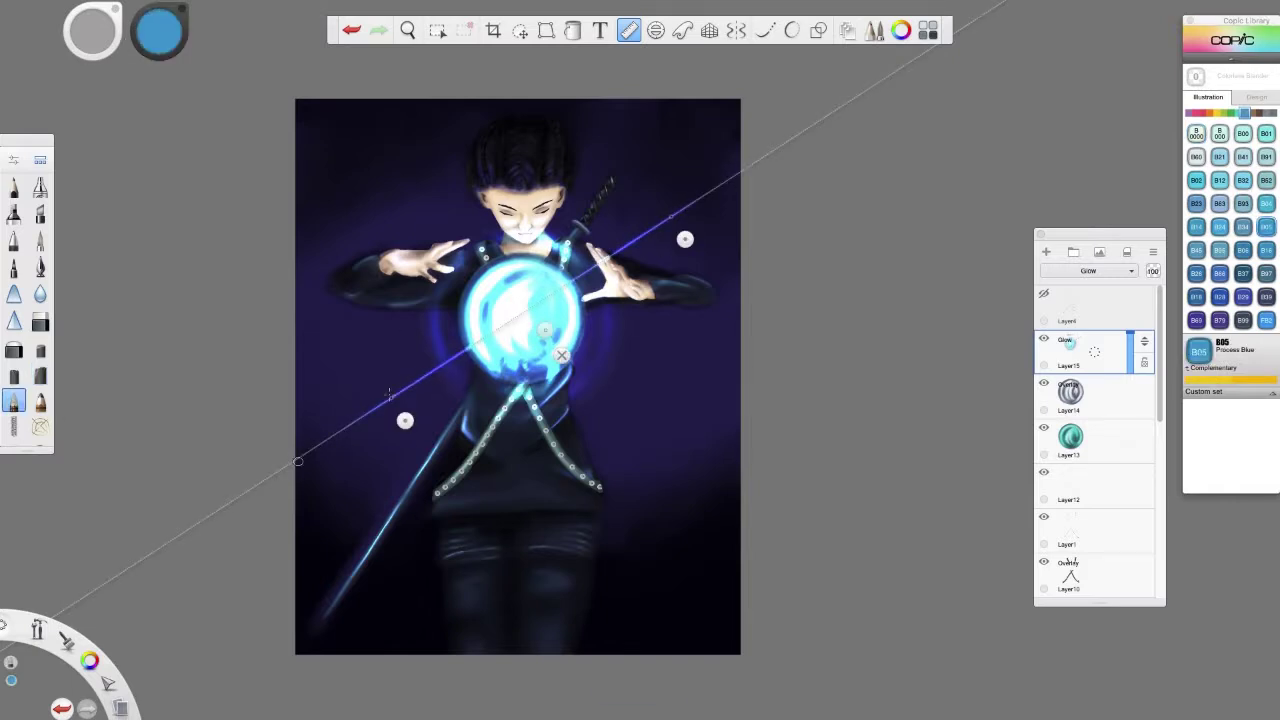
pyautogui.moveTo(652, 228)
pyautogui.mouseDown()
pyautogui.moveTo(330, 440)
pyautogui.moveTo(441, 390)
pyautogui.mouseUp()
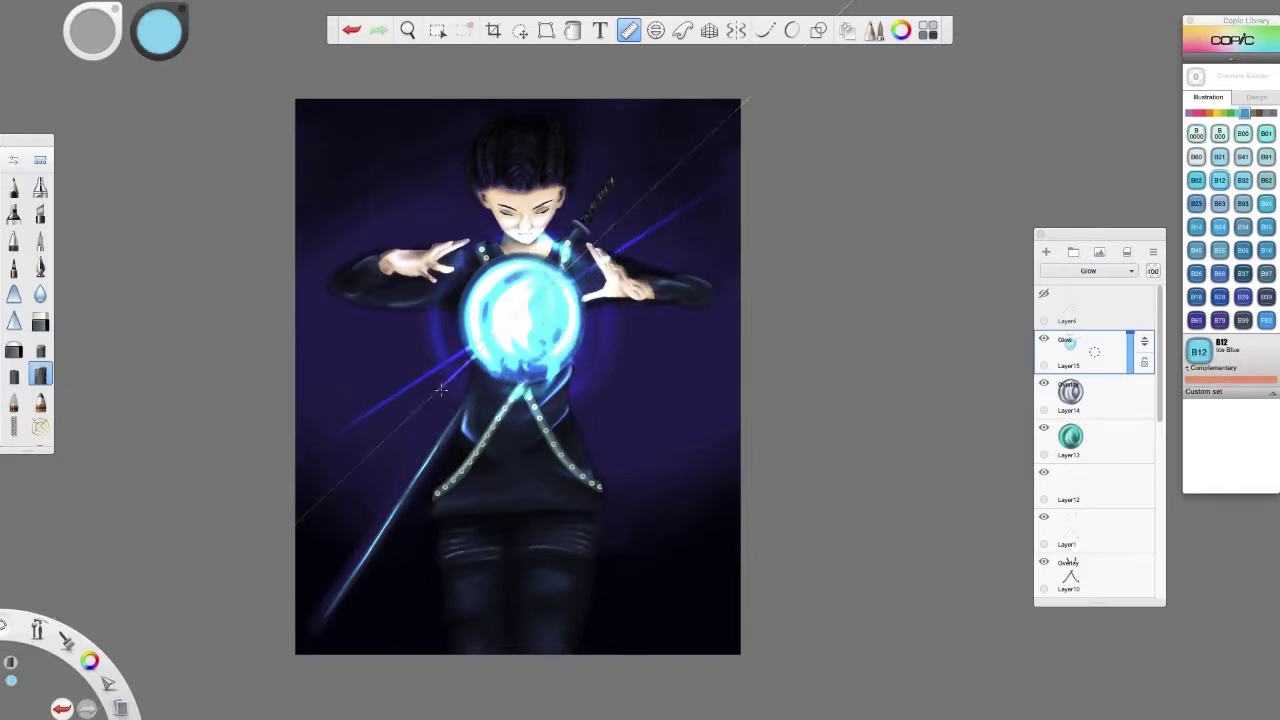
pyautogui.click(14, 400)
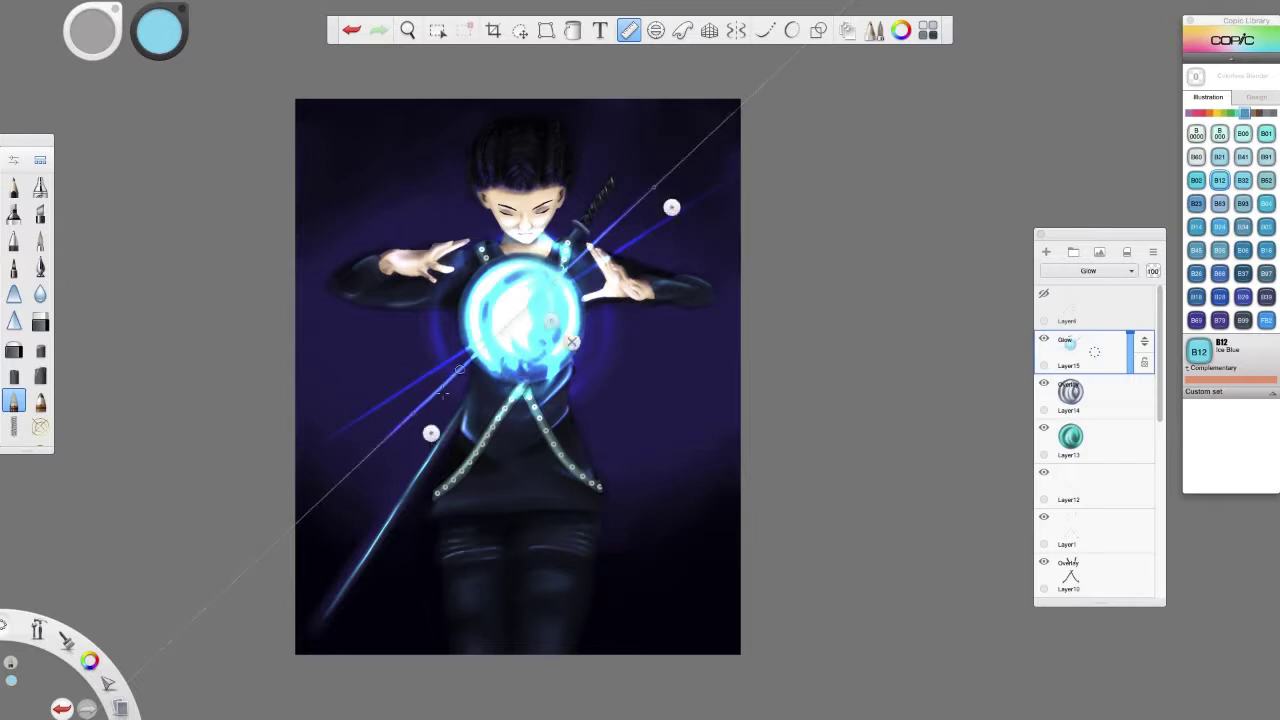
pyautogui.moveTo(547, 317)
pyautogui.mouseDown()
pyautogui.moveTo(625, 371)
pyautogui.moveTo(590, 312)
pyautogui.moveTo(578, 335)
pyautogui.moveTo(555, 323)
pyautogui.moveTo(486, 491)
pyautogui.moveTo(434, 366)
pyautogui.moveTo(450, 340)
pyautogui.moveTo(455, 415)
pyautogui.moveTo(462, 348)
pyautogui.mouseUp()
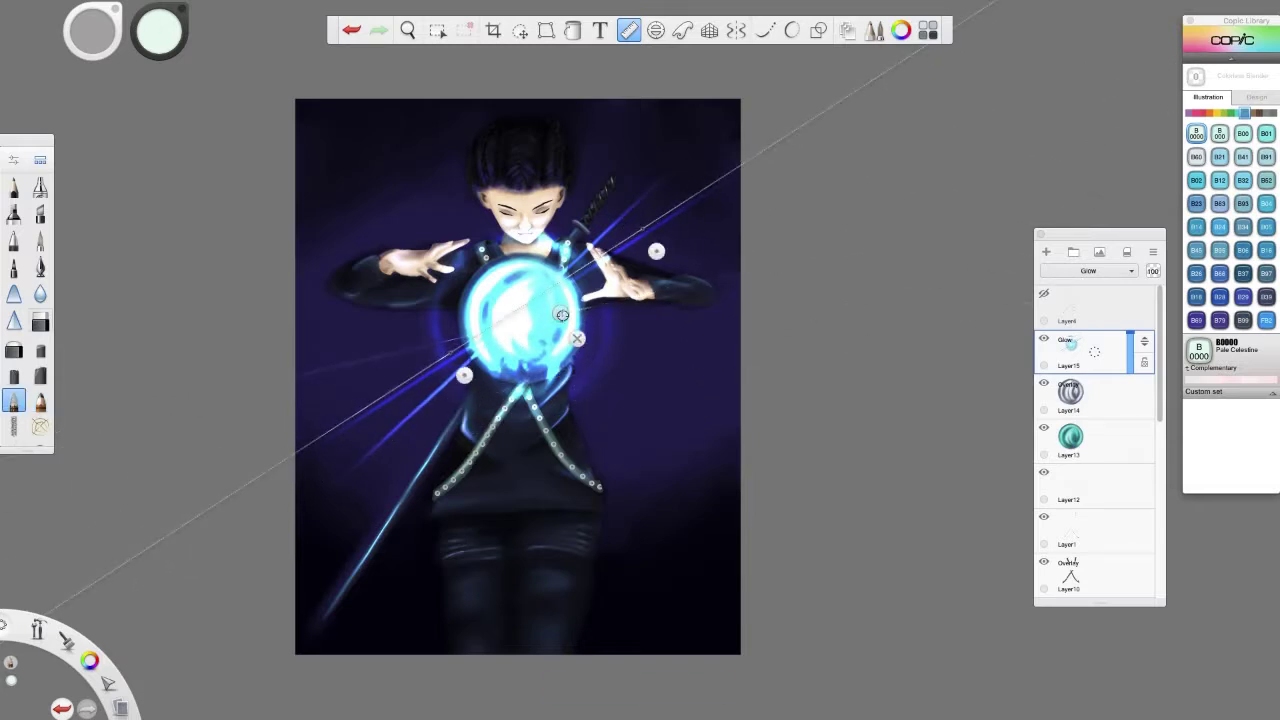
pyautogui.moveTo(555, 315); pyautogui.dragTo(603, 388)
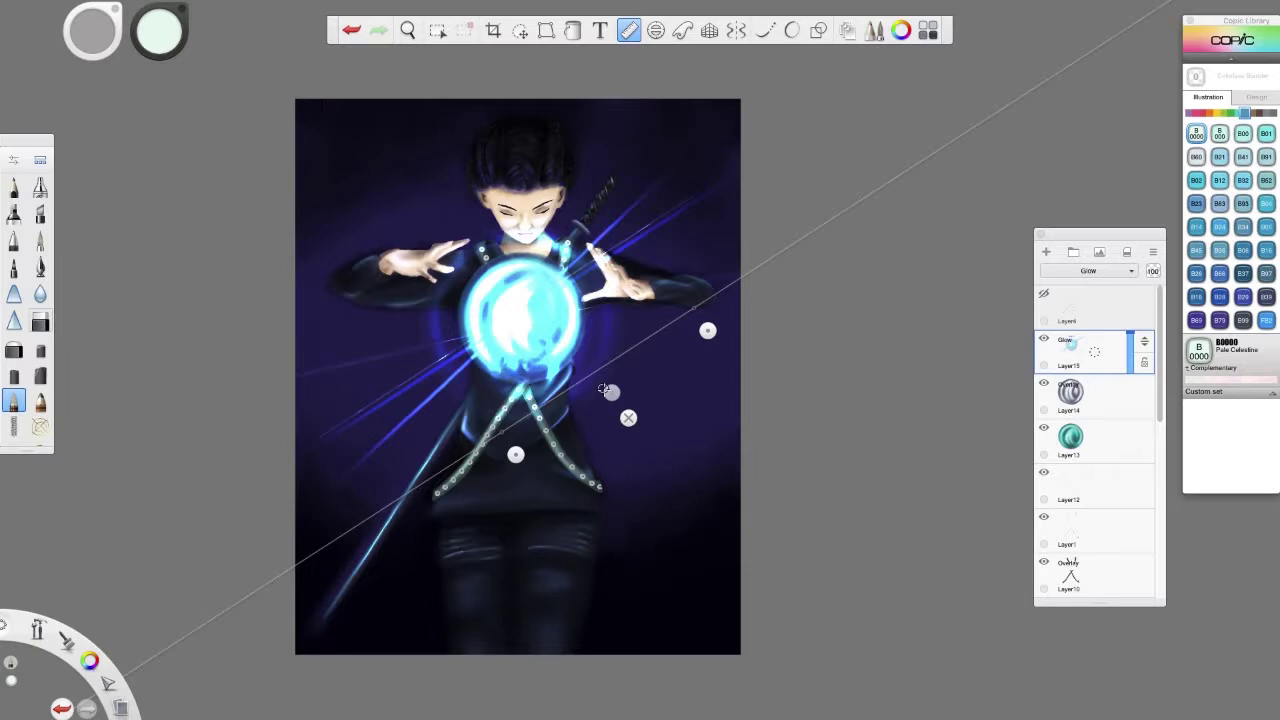
pyautogui.moveTo(689, 342); pyautogui.dragTo(336, 386)
# Remove the straight light rays on both sides of the orb and put away the ruler.
pyautogui.click(351, 30)
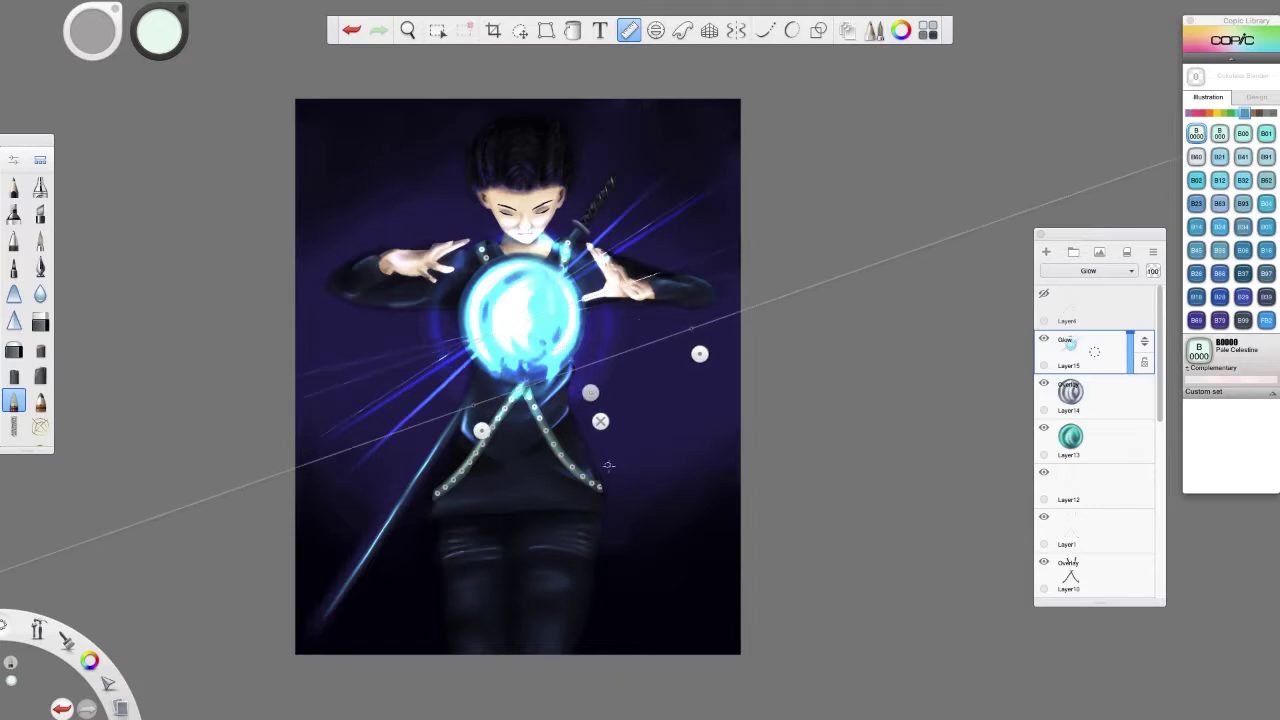
pyautogui.click(351, 30)
pyautogui.click(351, 30)
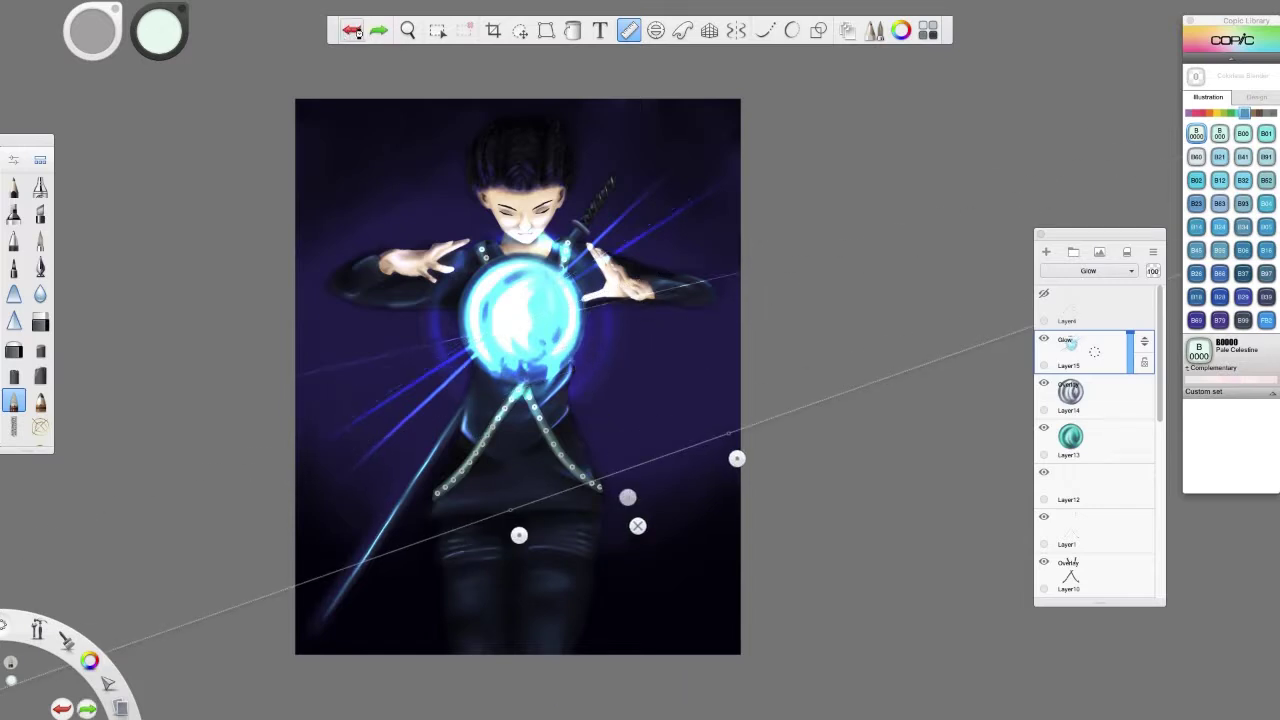
pyautogui.click(351, 30)
pyautogui.press('super+shift+z')
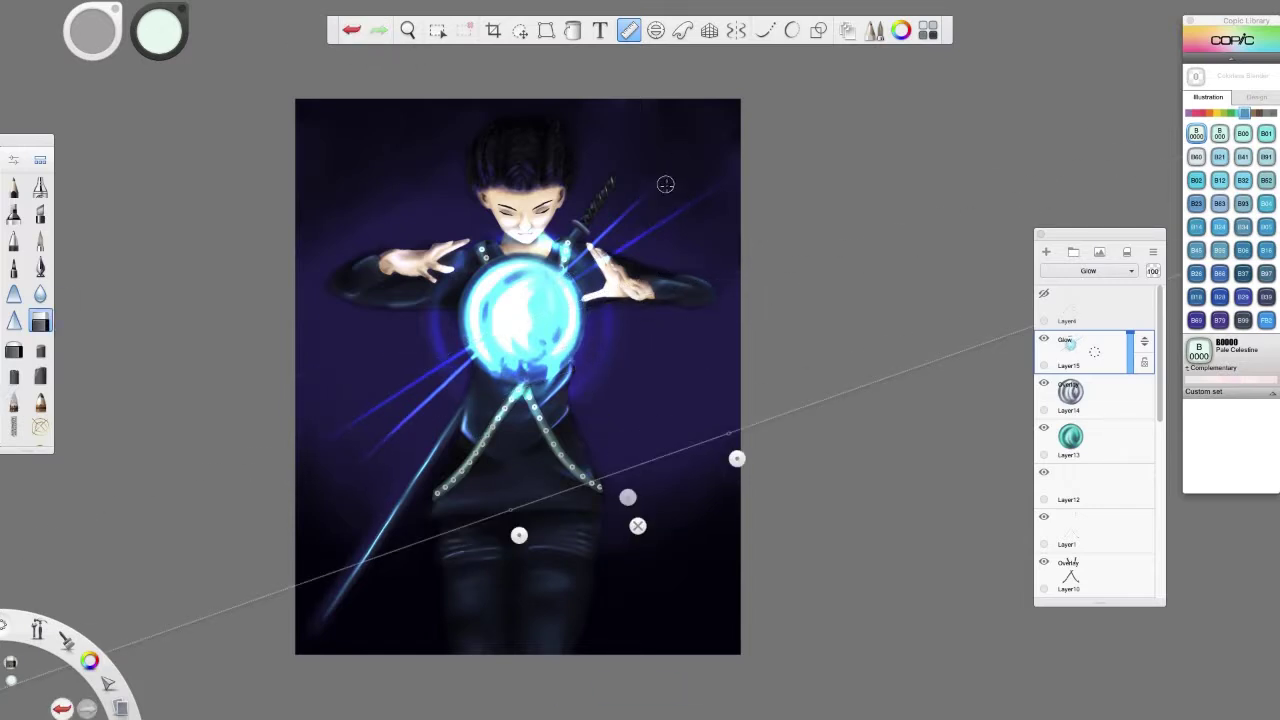
pyautogui.press('super+shift+z')
pyautogui.press('super+z')
pyautogui.press('super+shift+z')
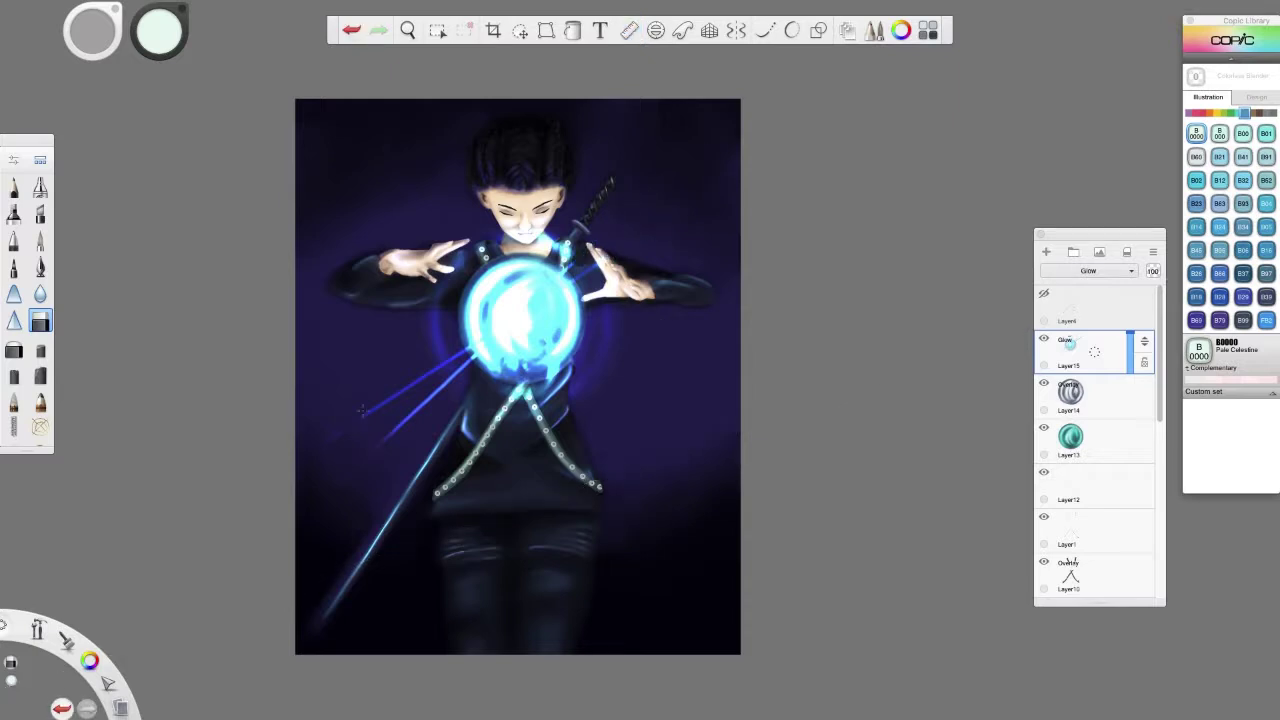
pyautogui.press('super+z')
pyautogui.press('super+z')
pyautogui.press('super+z')
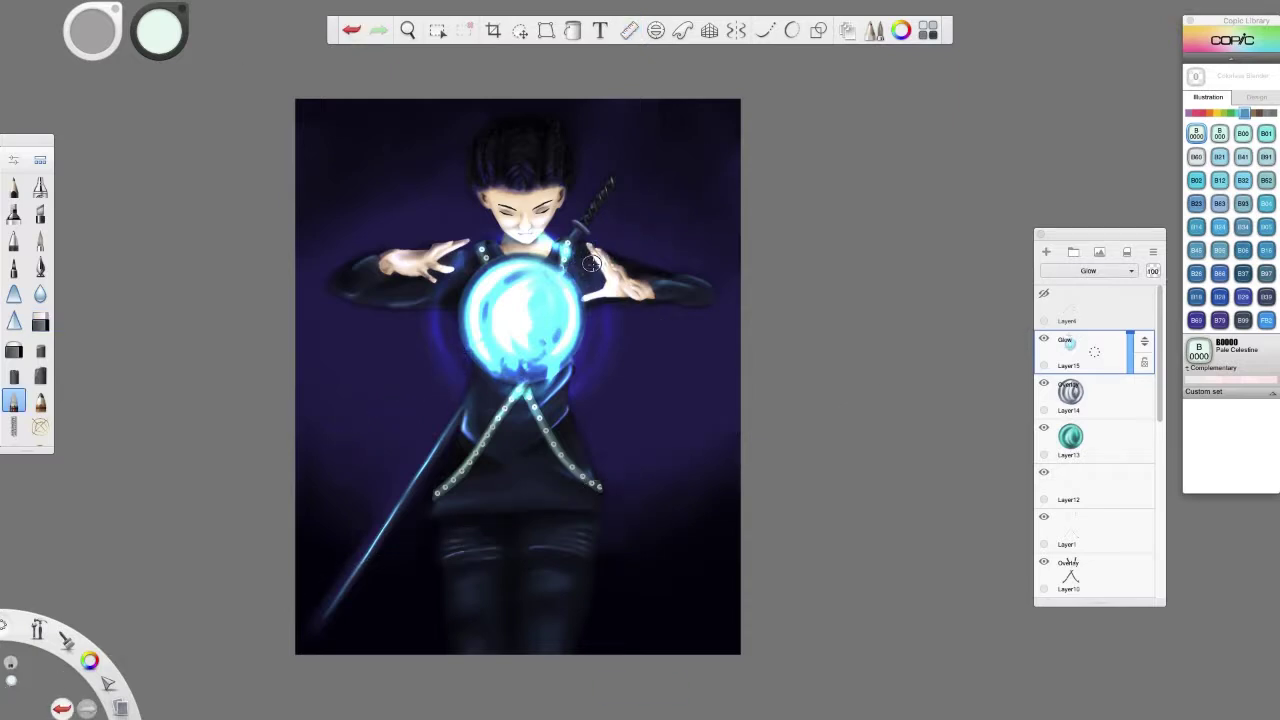
# Paint B0000 arc strokes around the orb along its outer ring and blend them into a soft halo.
pyautogui.scroll(5, 717, 453)
pyautogui.press('super+shift+z')
pyautogui.press('super+shift+z')
pyautogui.press('super+shift+z')
pyautogui.press('super+shift+z')
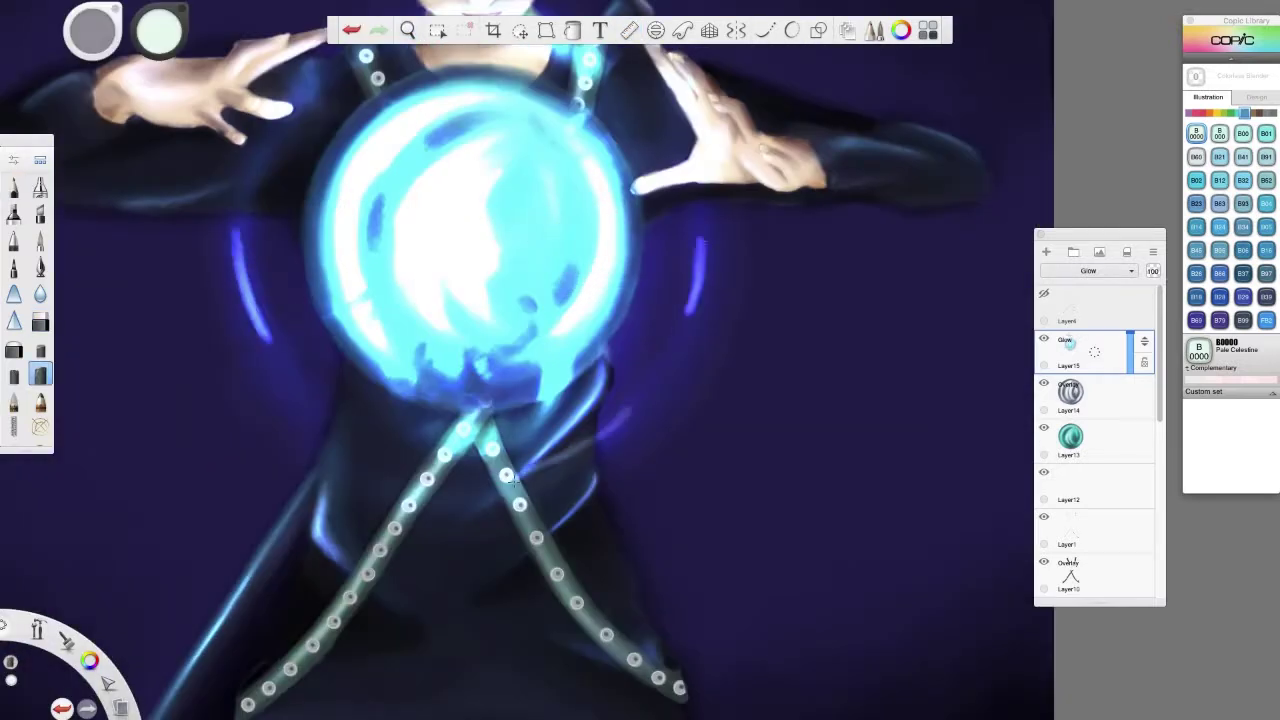
pyautogui.scroll(-2, 305, 430)
pyautogui.press('super+z')
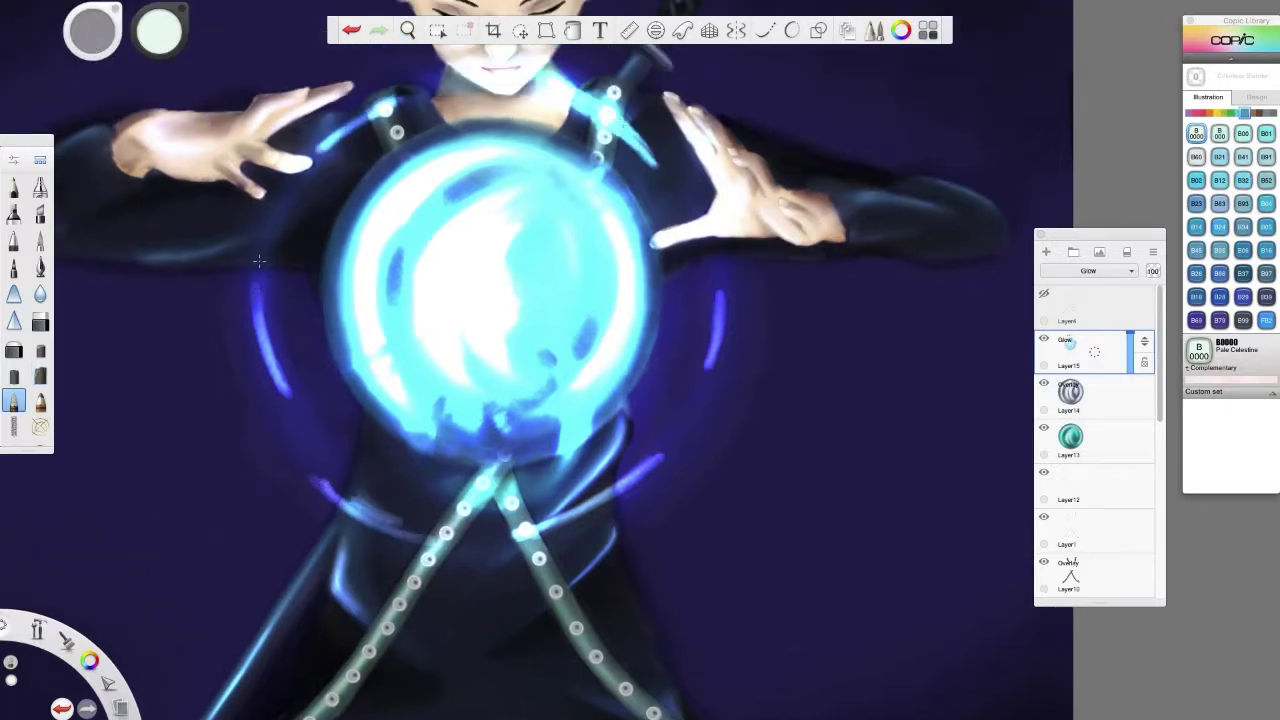
pyautogui.press('super+z')
pyautogui.press('super+z')
pyautogui.press('super+z')
pyautogui.press('super+z')
pyautogui.press('super+shift+z')
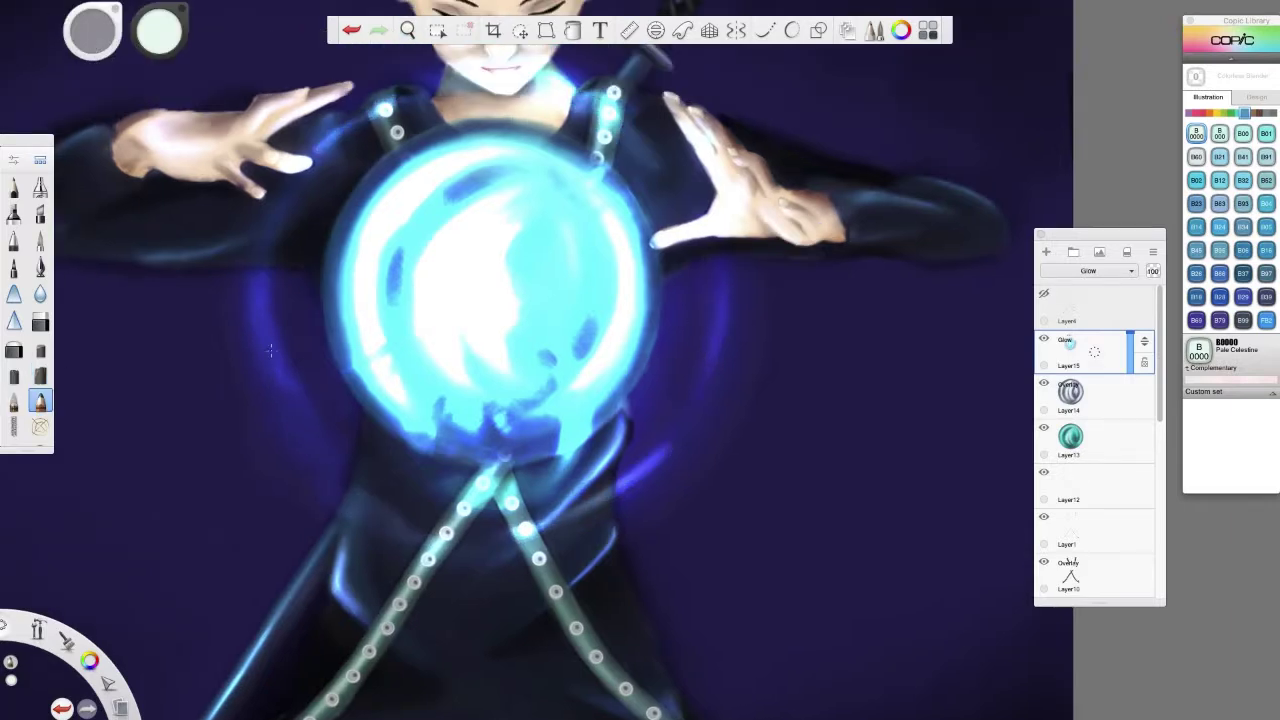
# Try thin, sharp B0000 streaks along the halo ring and across the shoulder and waist.
pyautogui.press('super+shift+z')
pyautogui.press('super+shift+z')
pyautogui.press('super+shift+z')
pyautogui.press('super+shift+z')
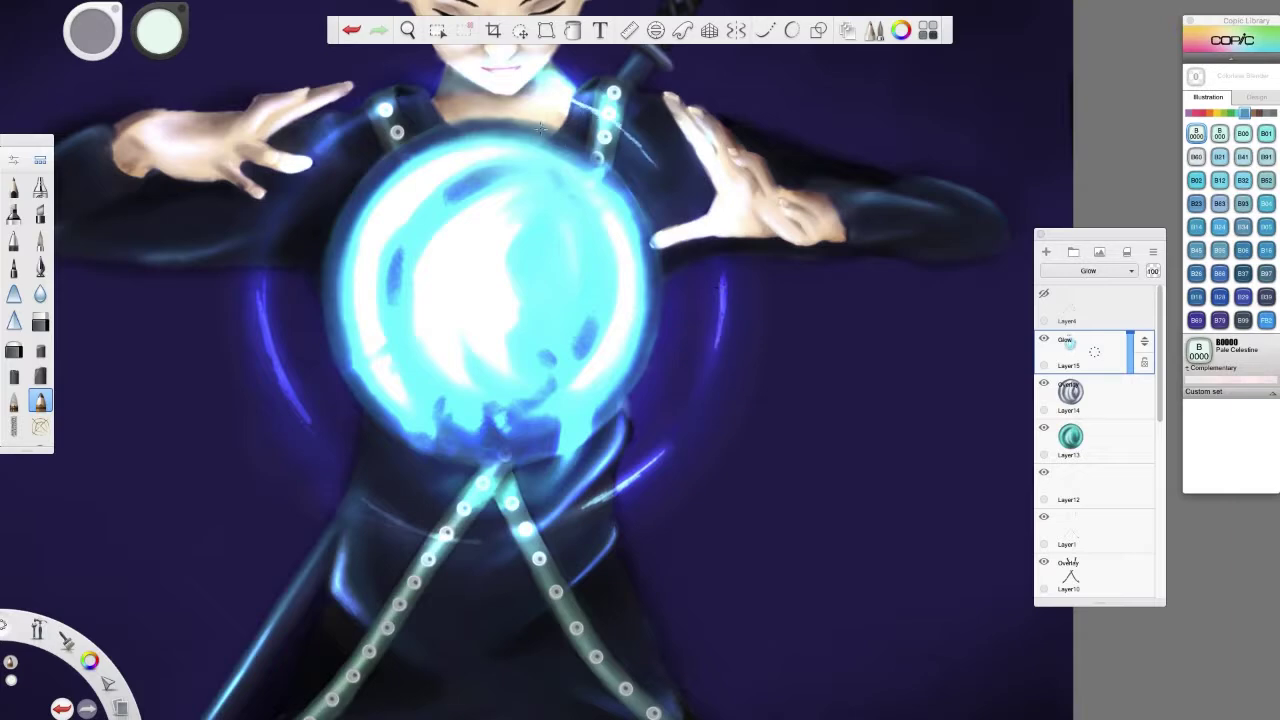
pyautogui.press('super+z')
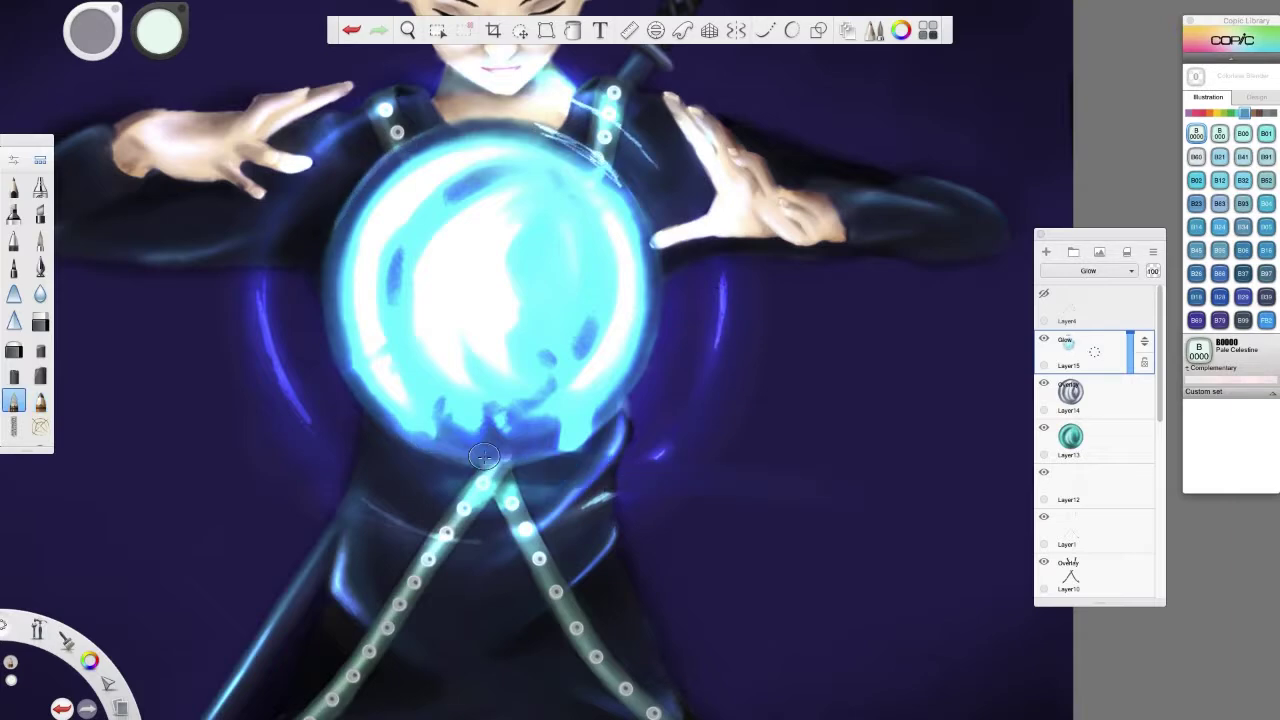
pyautogui.press('super+shift+z')
pyautogui.press('super+z')
pyautogui.press('super+shift+z')
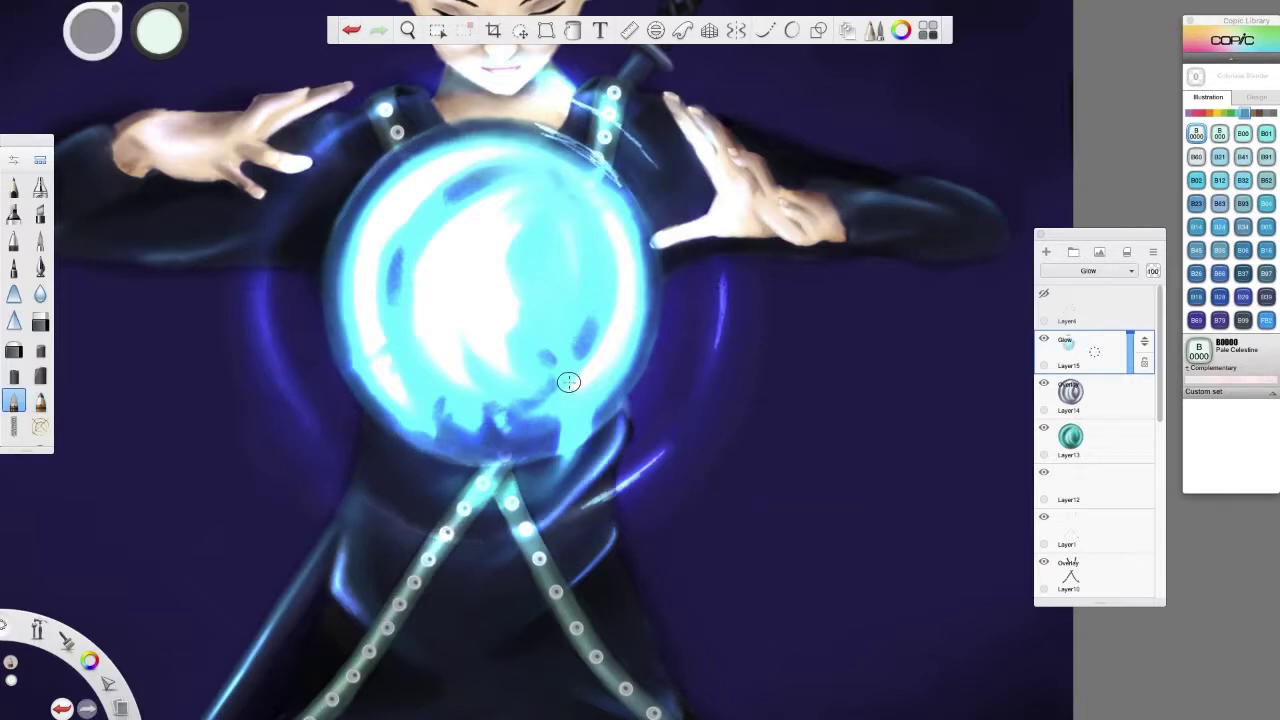
pyautogui.press('super+z')
pyautogui.press('super+z')
pyautogui.press('super+z')
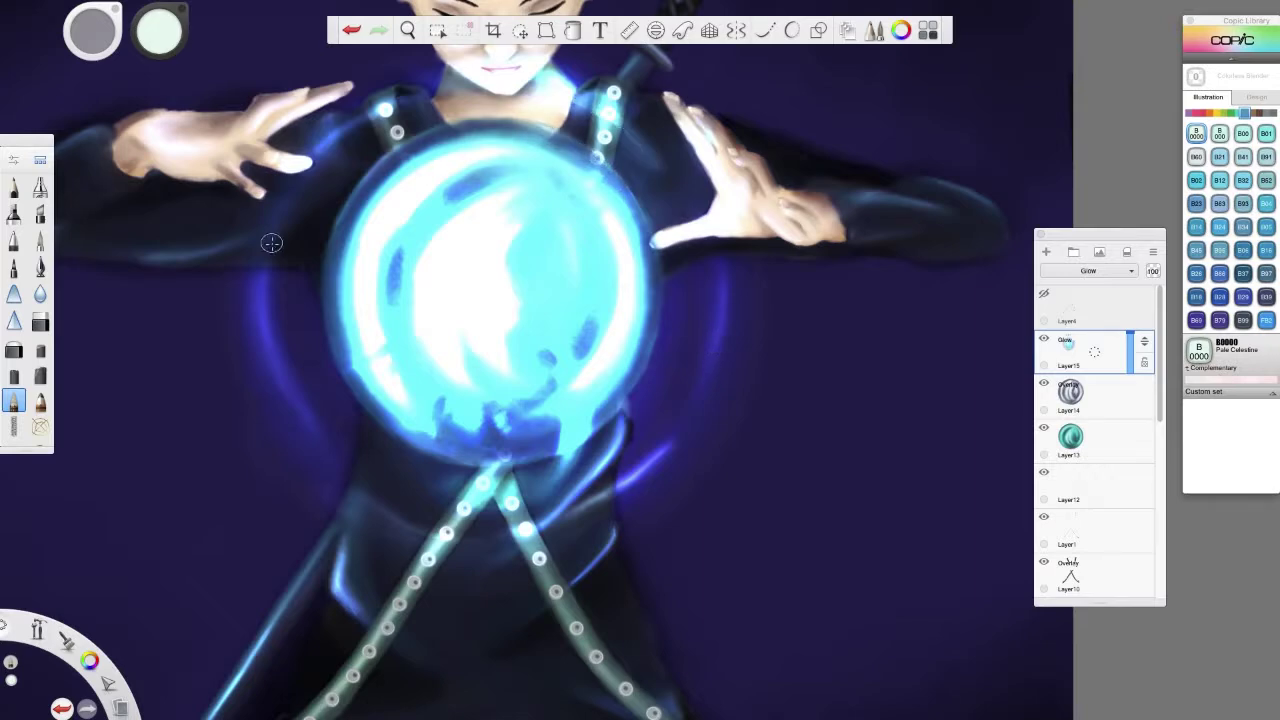
# Try jagged B0000 energy scribbles in the background on both sides of the orb and blend them away.
pyautogui.press('Home')
pyautogui.click(40, 375)
pyautogui.moveTo(700, 390); pyautogui.dragTo(790, 380)
pyautogui.moveTo(498, 382); pyautogui.dragTo(402, 400)
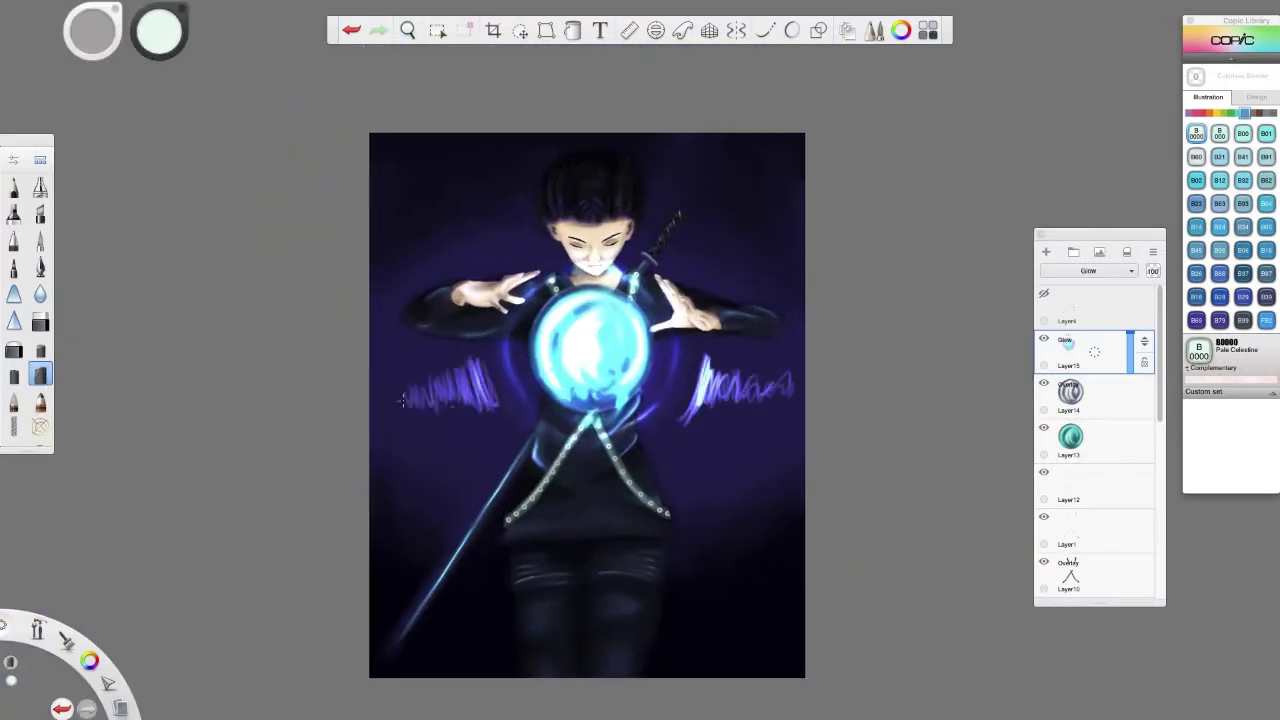
pyautogui.press('e')
pyautogui.moveTo(498, 385); pyautogui.dragTo(385, 400)
pyautogui.moveTo(690, 392); pyautogui.dragTo(755, 373)
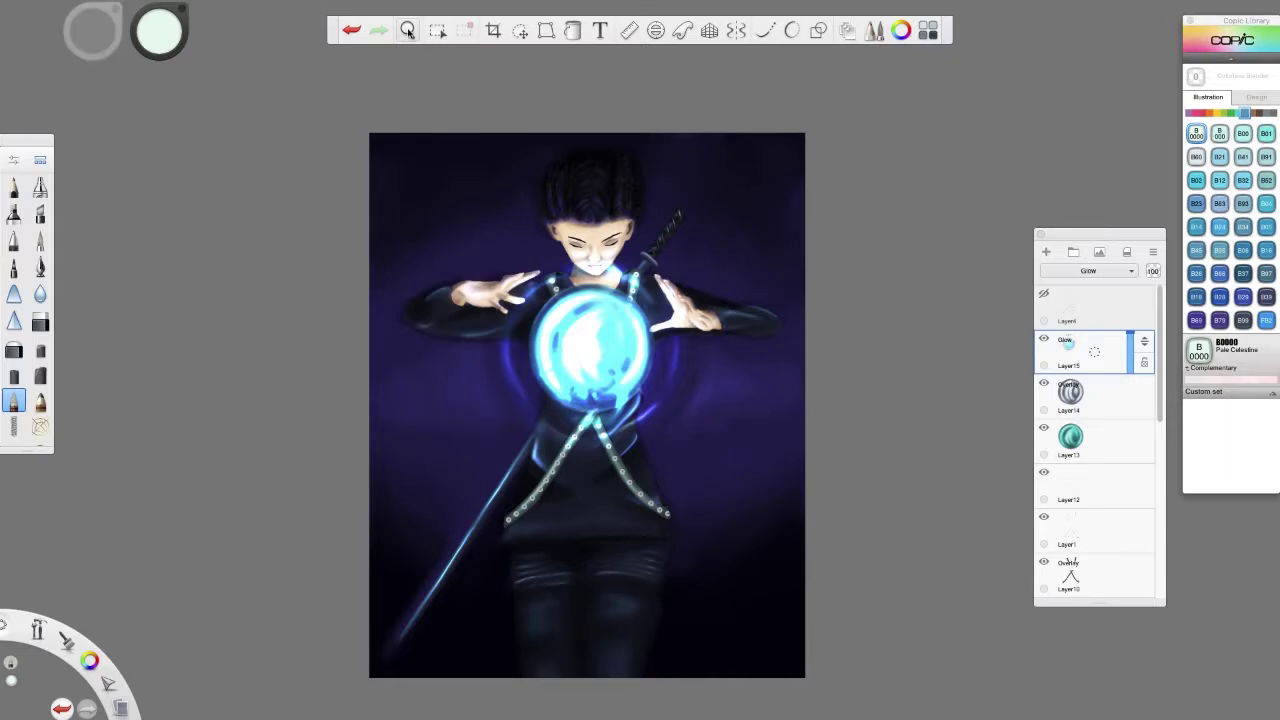
pyautogui.scroll(5, 571, 300)
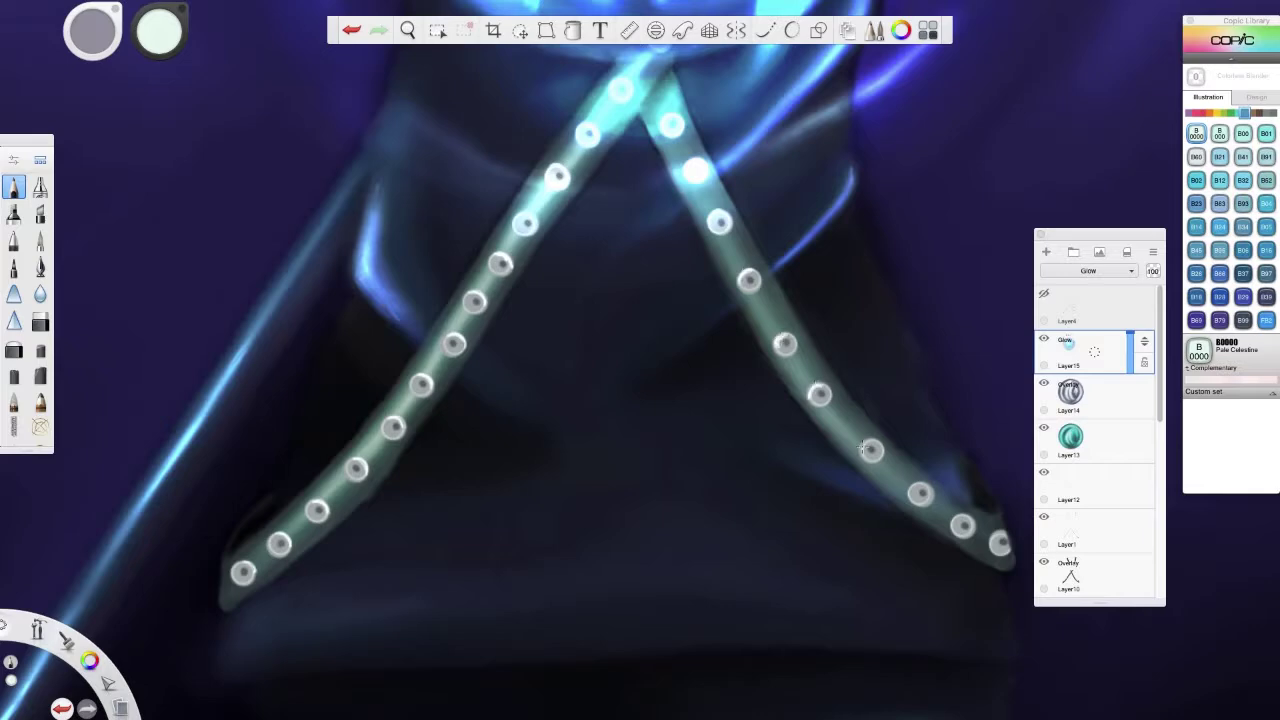
pyautogui.click(89, 33)
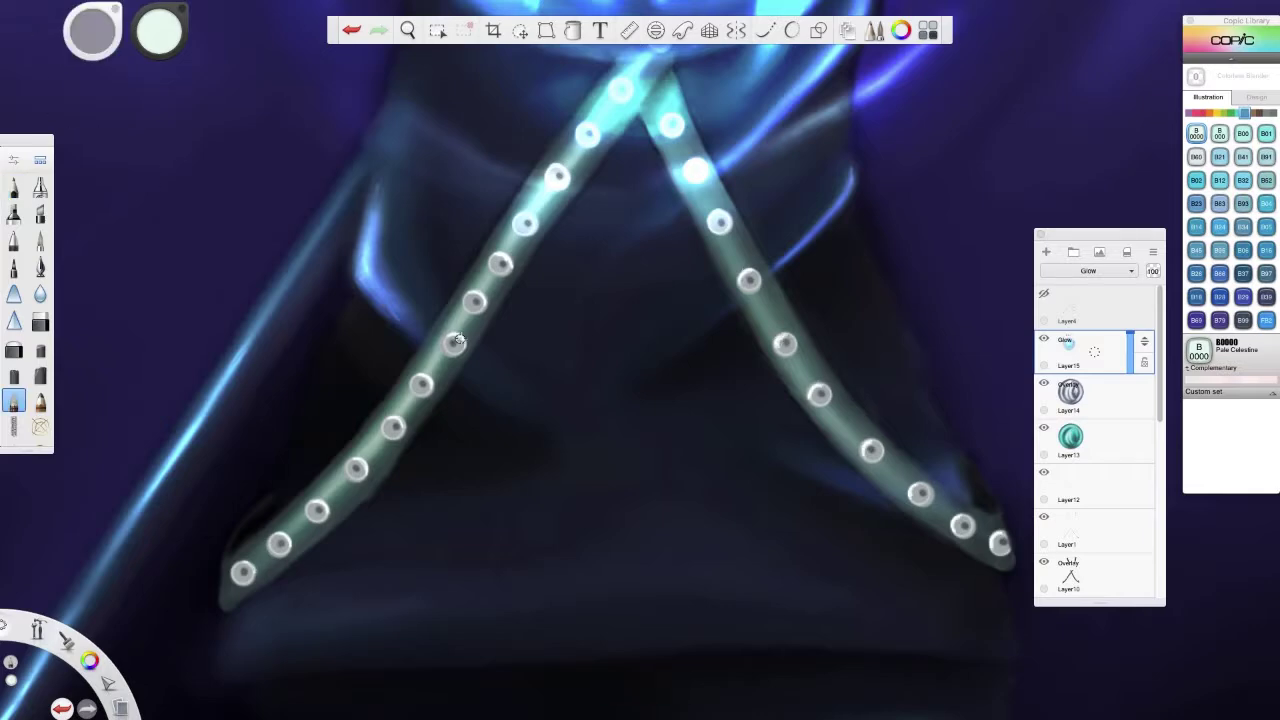
pyautogui.scroll(-5, 960, 524)
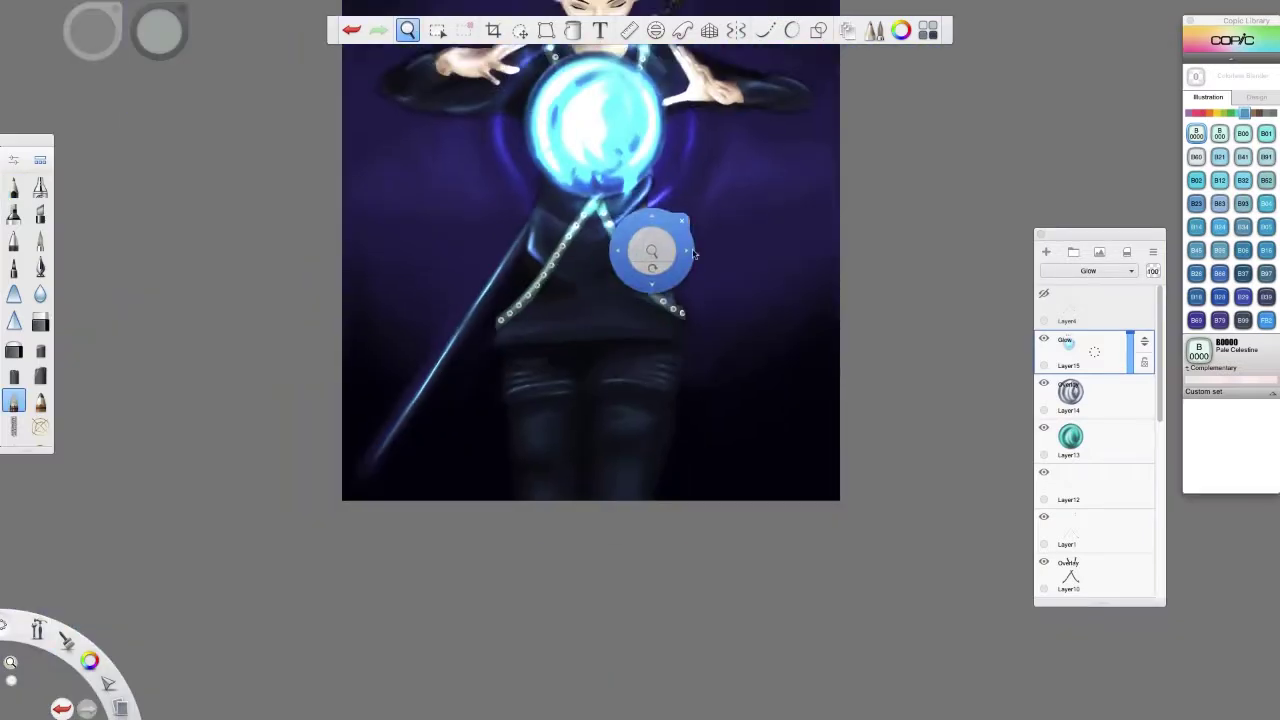
pyautogui.scroll(3, 703, 145)
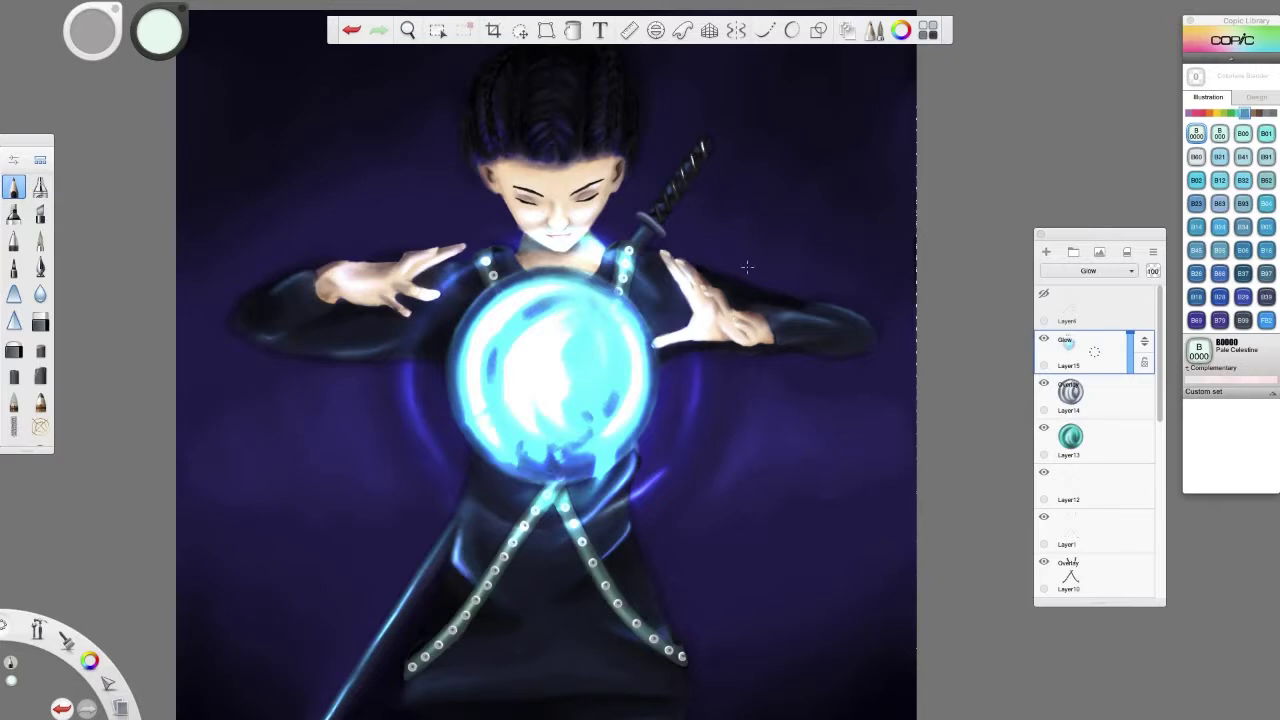
# Add a pale B0000 highlight to the sword's guard and blend it.
pyautogui.scroll(5, 747, 267)
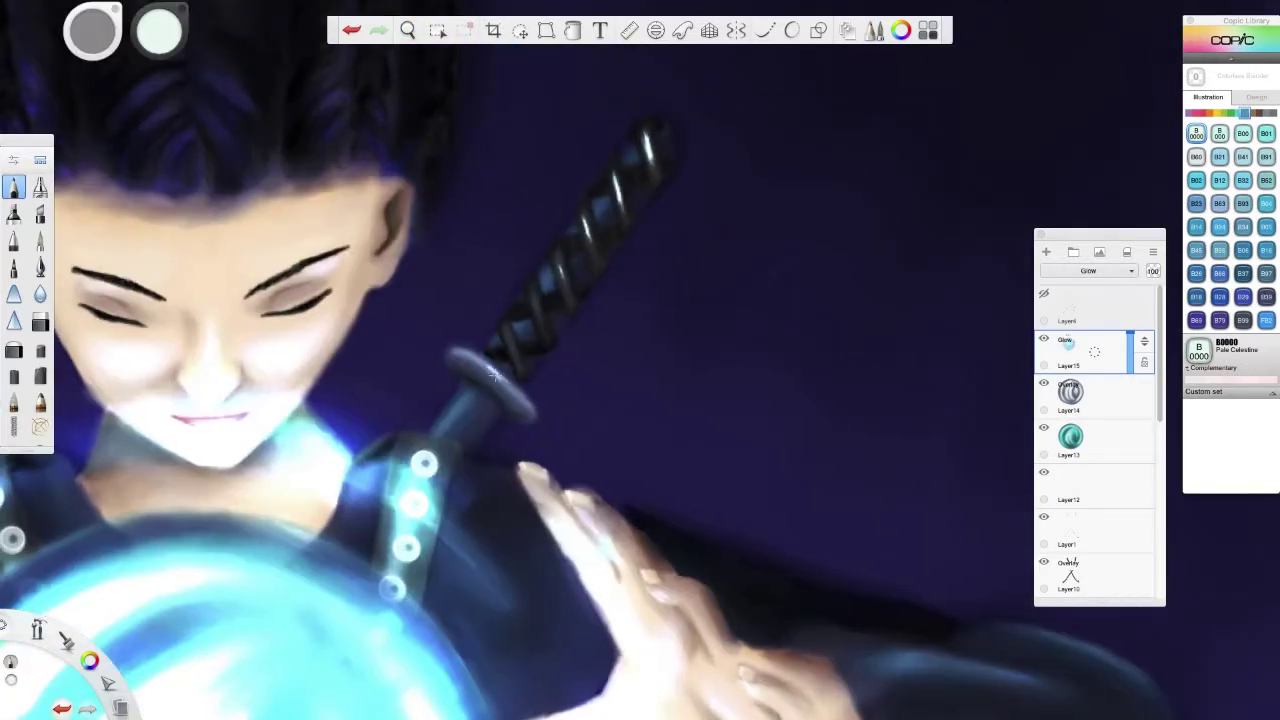
pyautogui.press('e')
pyautogui.scroll(-5, 480, 331)
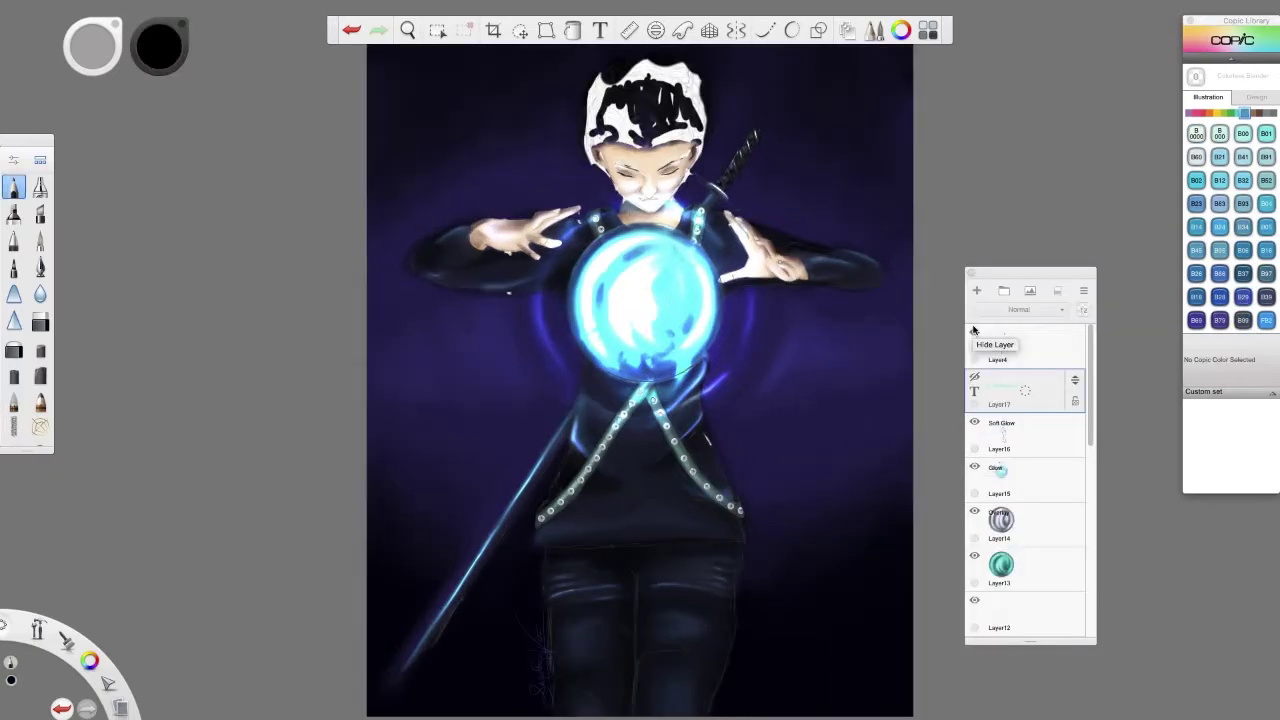
# Hide the sketch and glow layers and paint long B39 Prussian Blue hair strands hanging left of the orb below the arm.
pyautogui.click(974, 330)
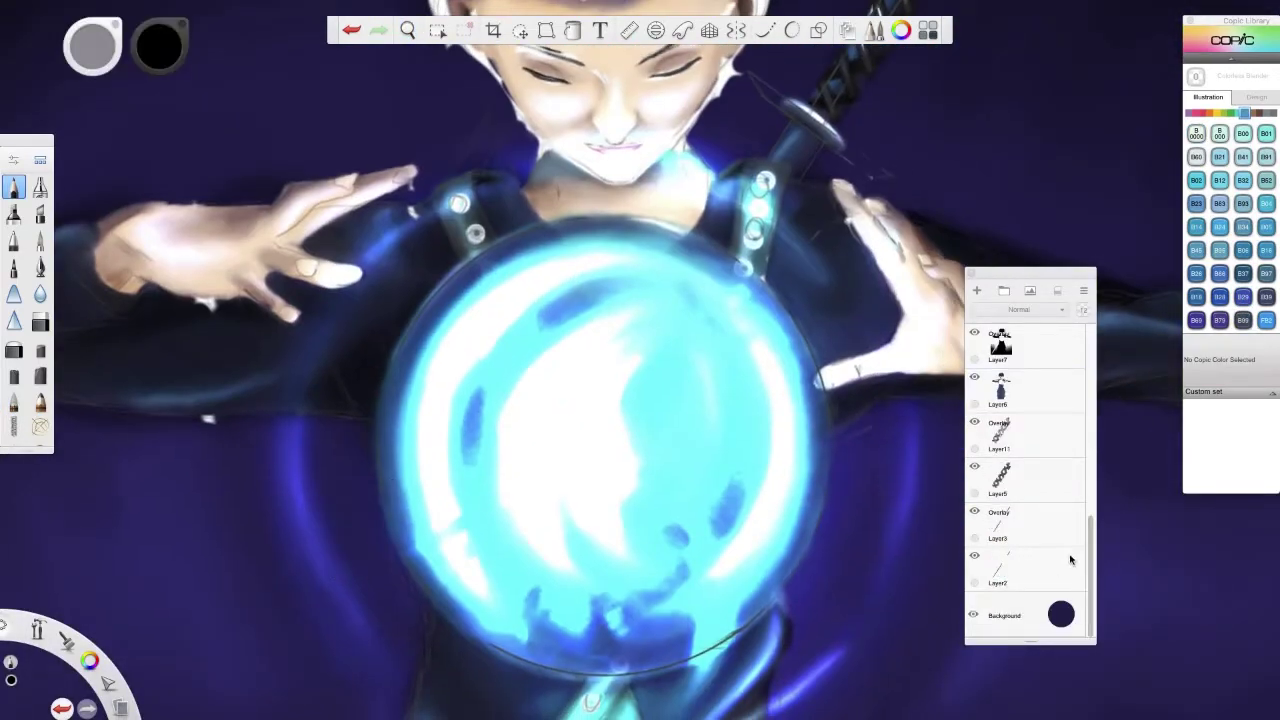
pyautogui.click(1042, 428)
pyautogui.click(1051, 397)
pyautogui.click(1236, 273)
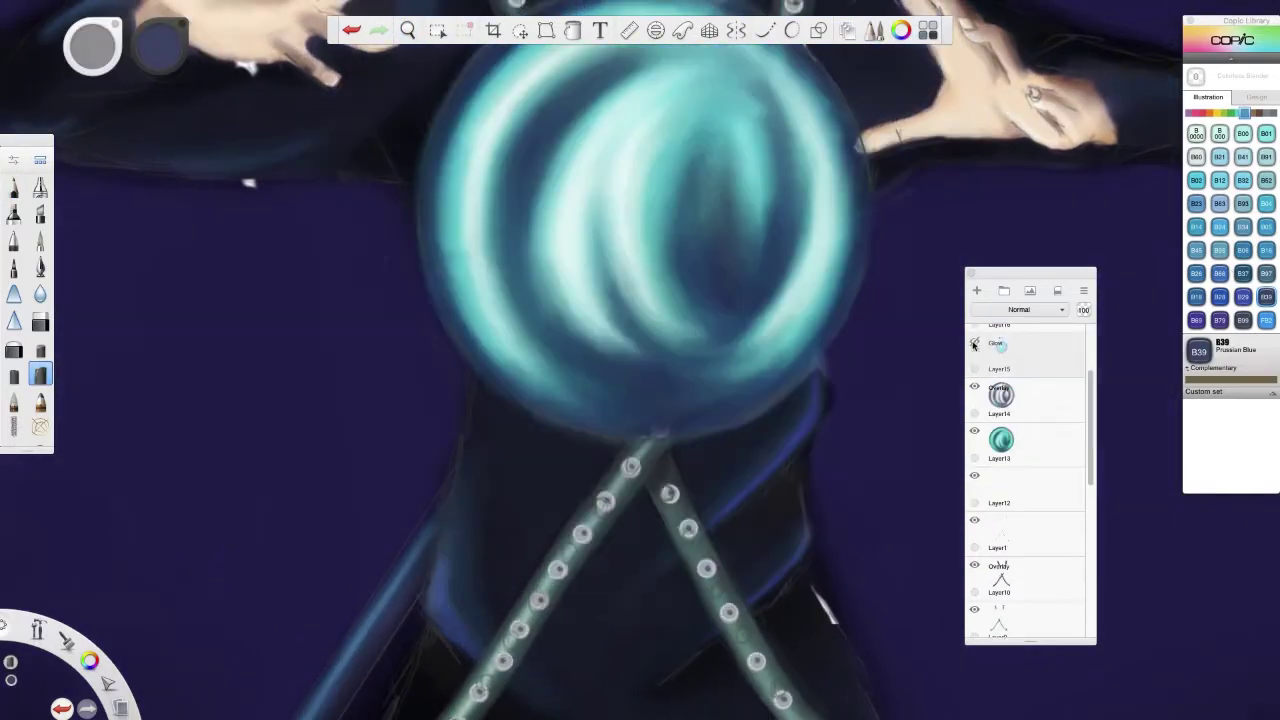
pyautogui.moveTo(385, 210); pyautogui.dragTo(365, 375)
pyautogui.moveTo(330, 190); pyautogui.dragTo(356, 490)
pyautogui.moveTo(395, 210)
pyautogui.mouseDown()
pyautogui.moveTo(365, 600)
pyautogui.moveTo(400, 665)
pyautogui.mouseUp()
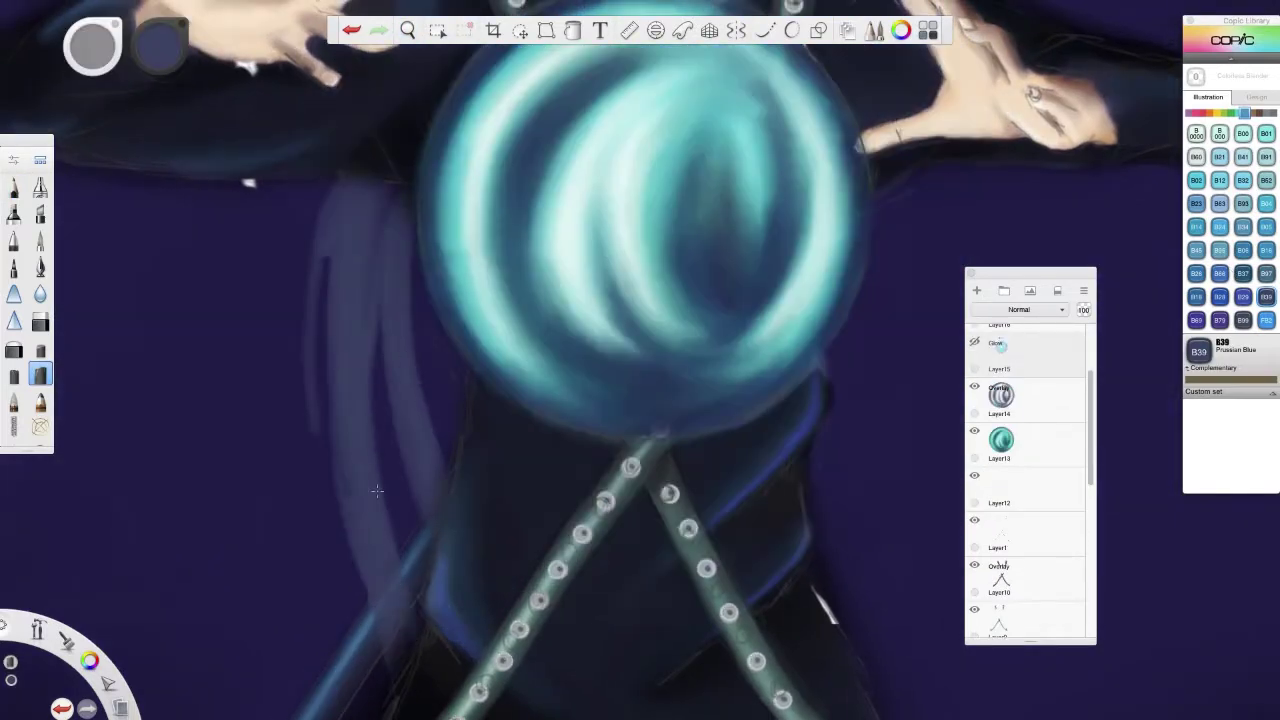
pyautogui.moveTo(385, 188); pyautogui.dragTo(435, 430)
pyautogui.moveTo(324, 260); pyautogui.dragTo(319, 418)
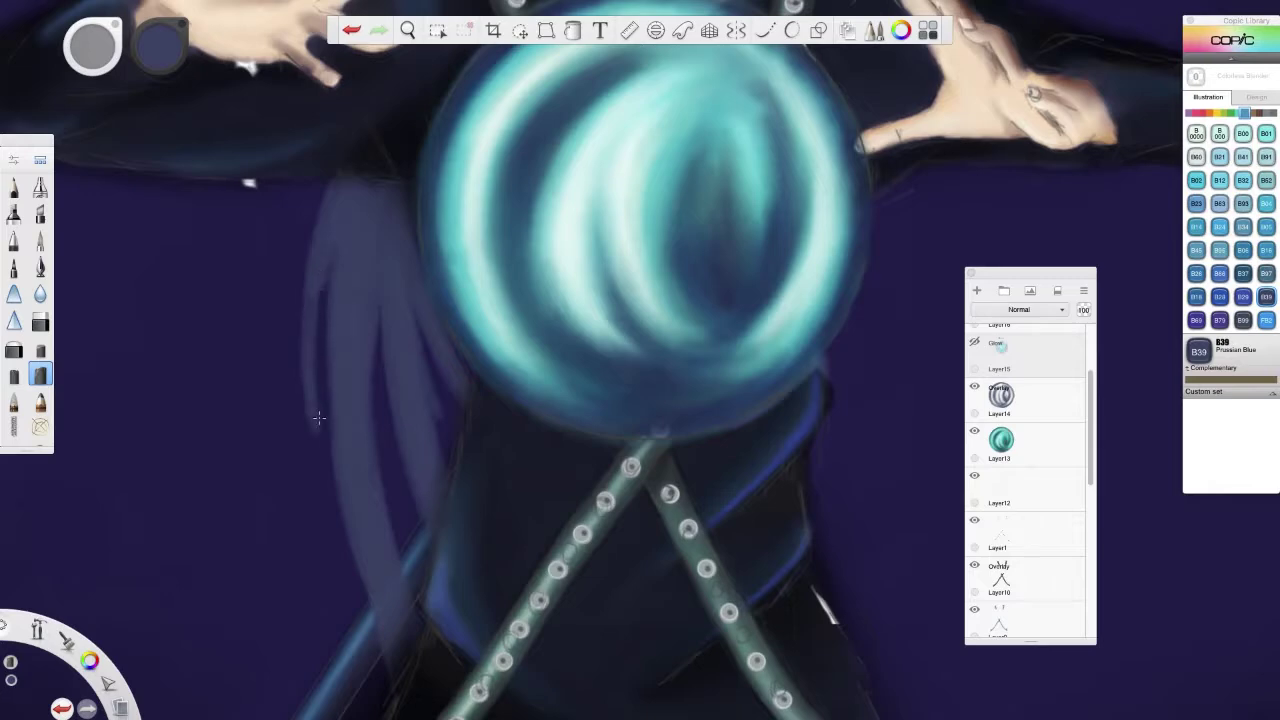
# Layer brighter blue highlights over the hanging hair strands and blend them.
pyautogui.moveTo(340, 195); pyautogui.dragTo(352, 570)
pyautogui.moveTo(392, 196); pyautogui.dragTo(420, 480)
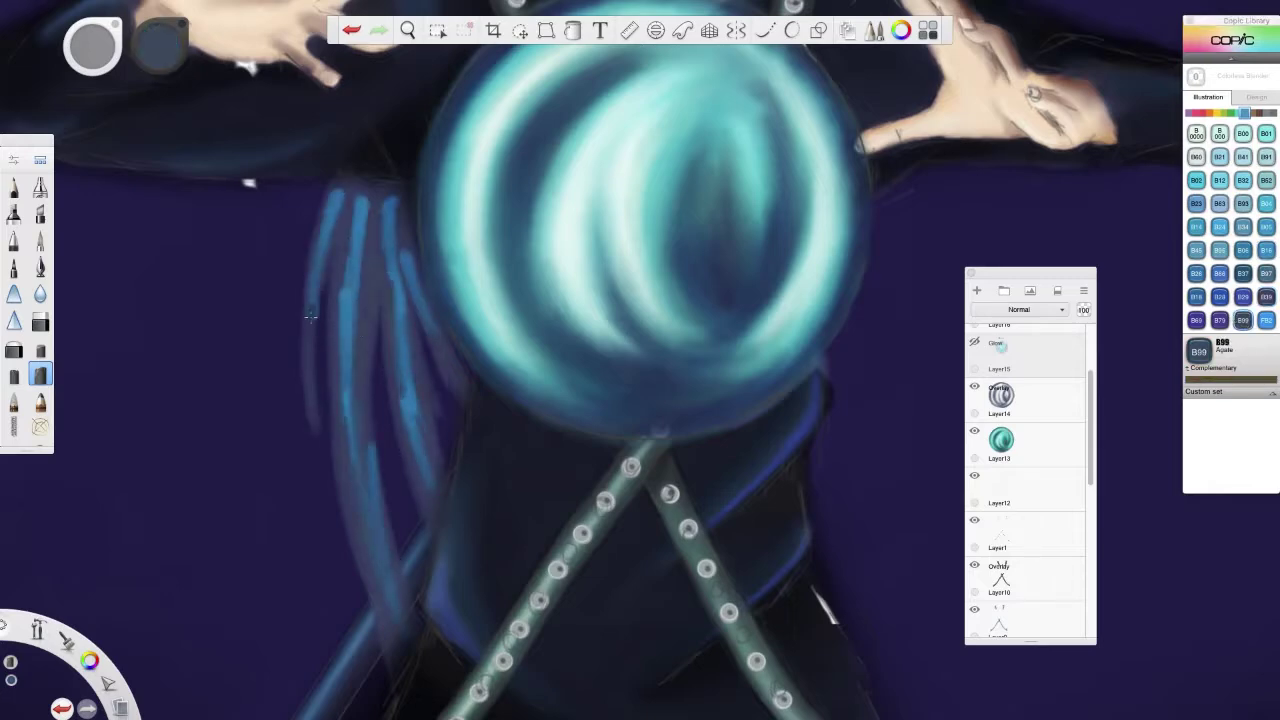
pyautogui.moveTo(338, 192)
pyautogui.mouseDown()
pyautogui.moveTo(392, 285)
pyautogui.moveTo(343, 388)
pyautogui.mouseUp()
pyautogui.click(14, 400)
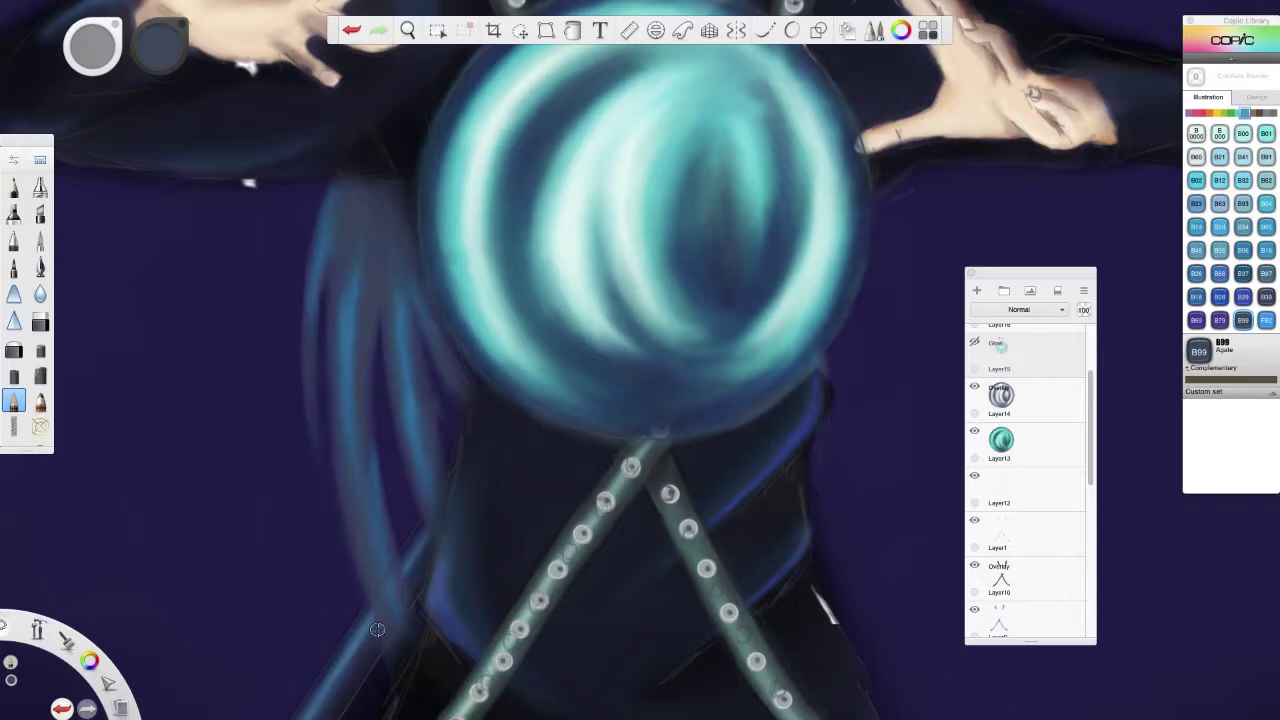
# Add C10 Cool Gray shading between the hair strands beside the orb and blend it.
pyautogui.click(1266, 180)
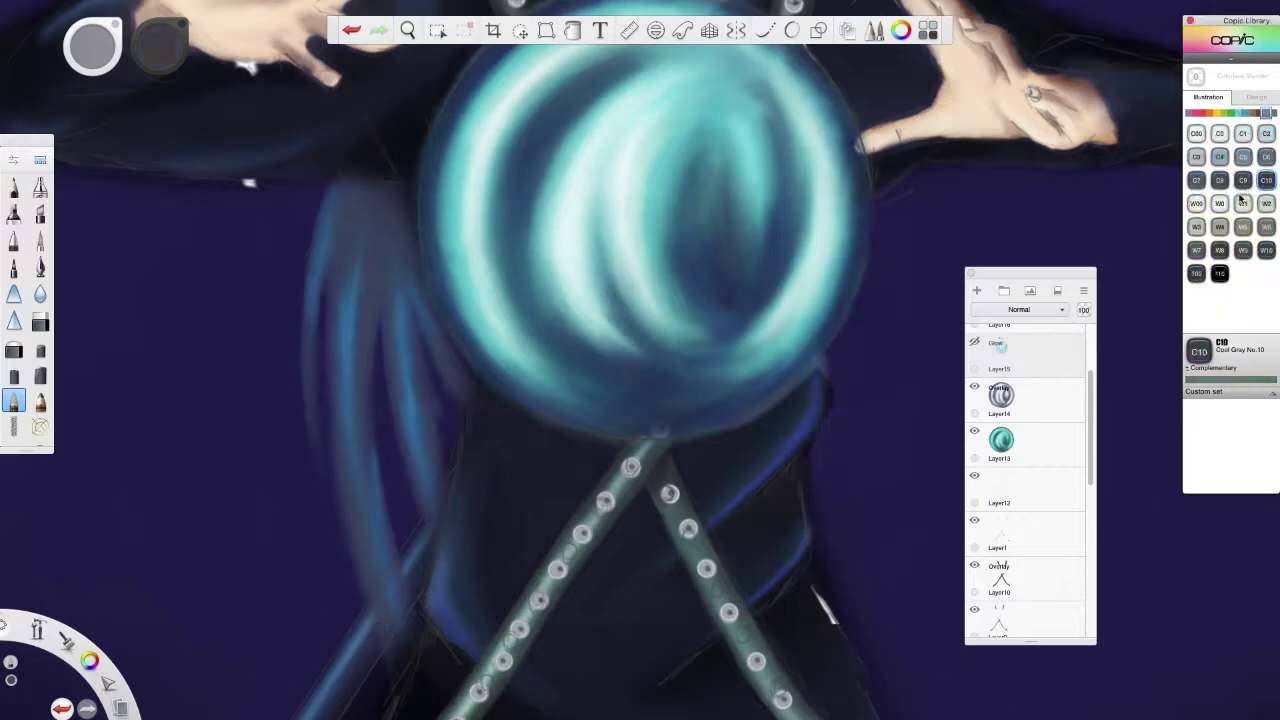
pyautogui.click(14, 427)
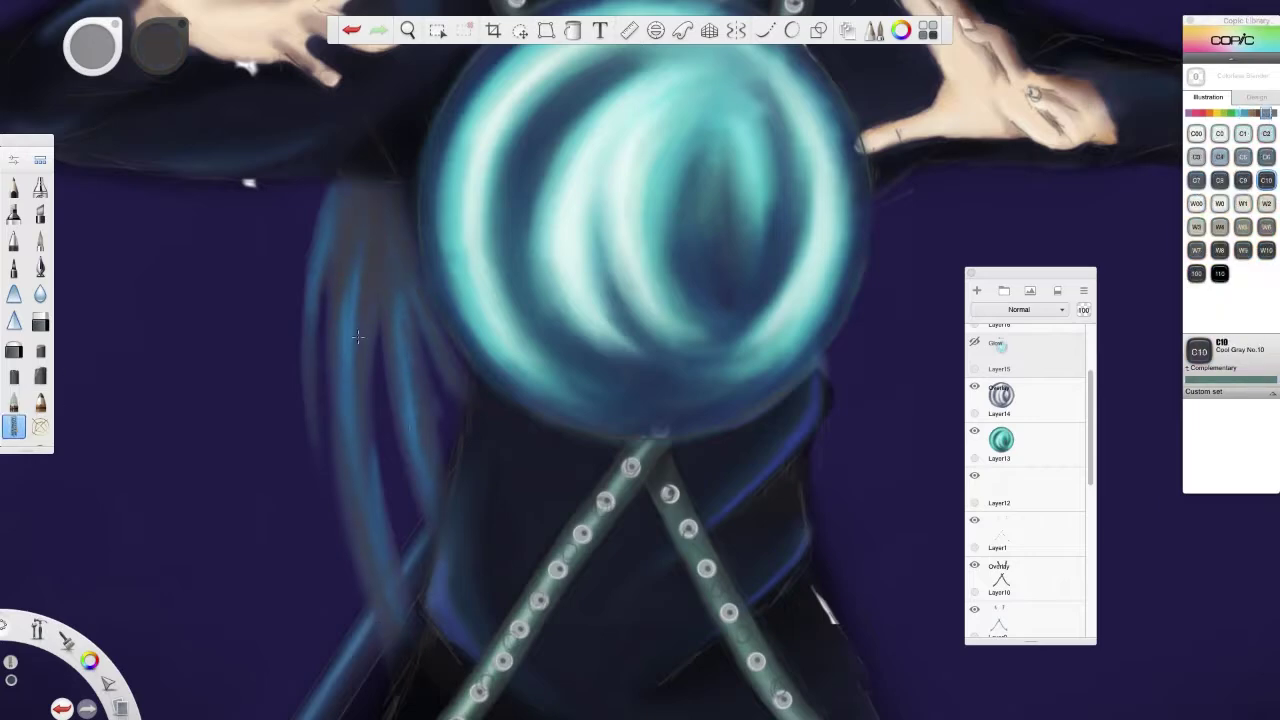
pyautogui.press('b')
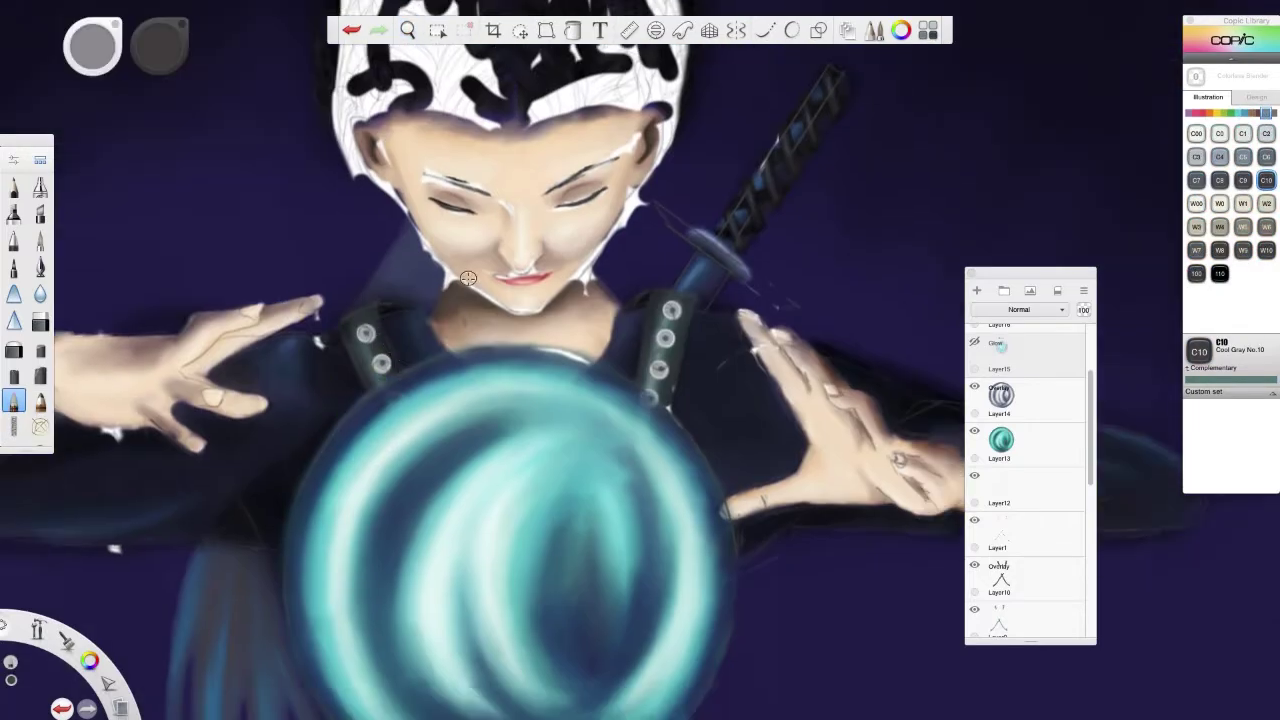
# Paint B06 Peacock Blue highlights on the hair falling behind the warrior's neck.
pyautogui.click(1243, 112)
pyautogui.click(1243, 250)
pyautogui.click(14, 427)
pyautogui.keyDown('alt'); pyautogui.click(412, 310); pyautogui.keyUp('alt')
# Darken the hair behind the neck and the strands beside the orb with 110 Special Black on the overlay Layer19.
pyautogui.scroll(-5, 1025, 480)
pyautogui.click(1020, 520)
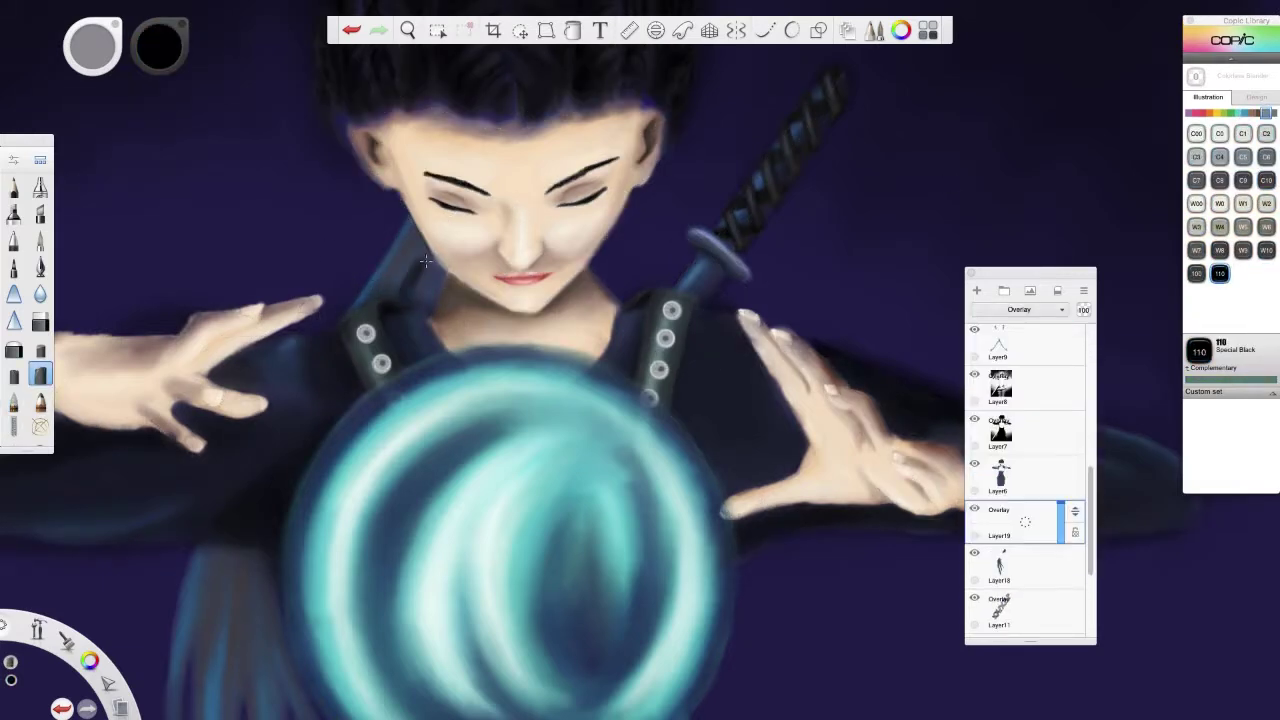
pyautogui.moveTo(425, 260); pyautogui.dragTo(423, 286)
pyautogui.press('space')
pyautogui.moveTo(457, 508)
pyautogui.mouseDown()
pyautogui.moveTo(302, 135)
pyautogui.moveTo(340, 440)
pyautogui.mouseUp()
pyautogui.moveTo(290, 110)
pyautogui.mouseDown()
pyautogui.moveTo(268, 470)
pyautogui.moveTo(290, 580)
pyautogui.mouseUp()
pyautogui.moveTo(290, 350); pyautogui.dragTo(320, 600)
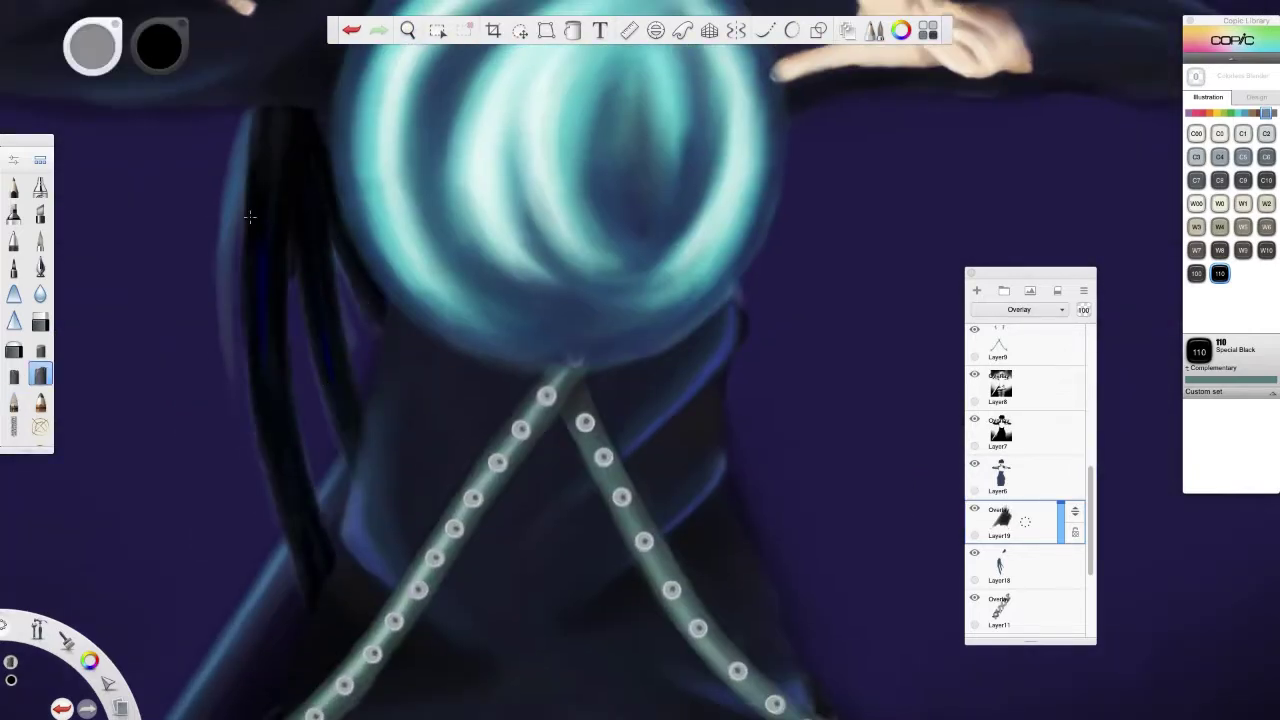
pyautogui.moveTo(250, 110); pyautogui.dragTo(222, 360)
# Blend the black shading on the hanging strands and refine the hair from the neck down to the waist.
pyautogui.click(14, 400)
pyautogui.moveTo(345, 235); pyautogui.dragTo(360, 400)
pyautogui.moveTo(238, 340); pyautogui.dragTo(286, 530)
pyautogui.moveTo(295, 265)
pyautogui.mouseDown()
pyautogui.moveTo(318, 275)
pyautogui.moveTo(346, 350)
pyautogui.moveTo(318, 472)
pyautogui.mouseUp()
pyautogui.click(14, 426)
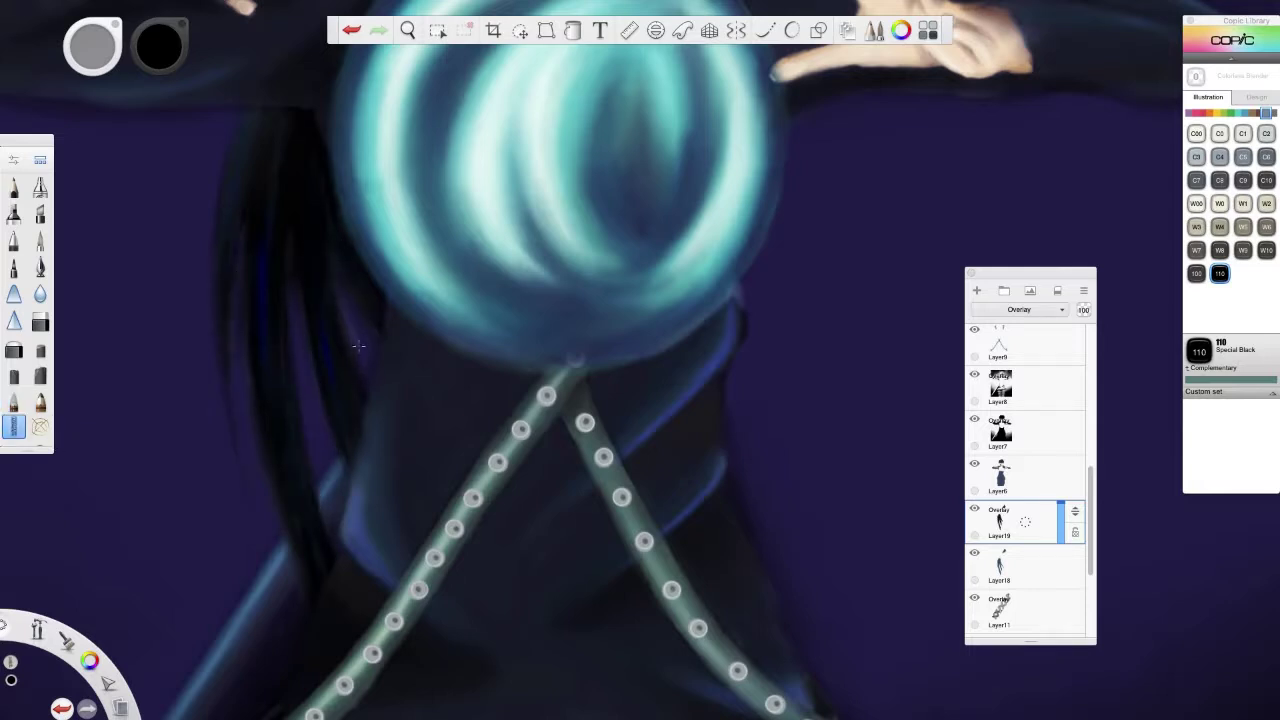
pyautogui.press('b')
pyautogui.press('b')
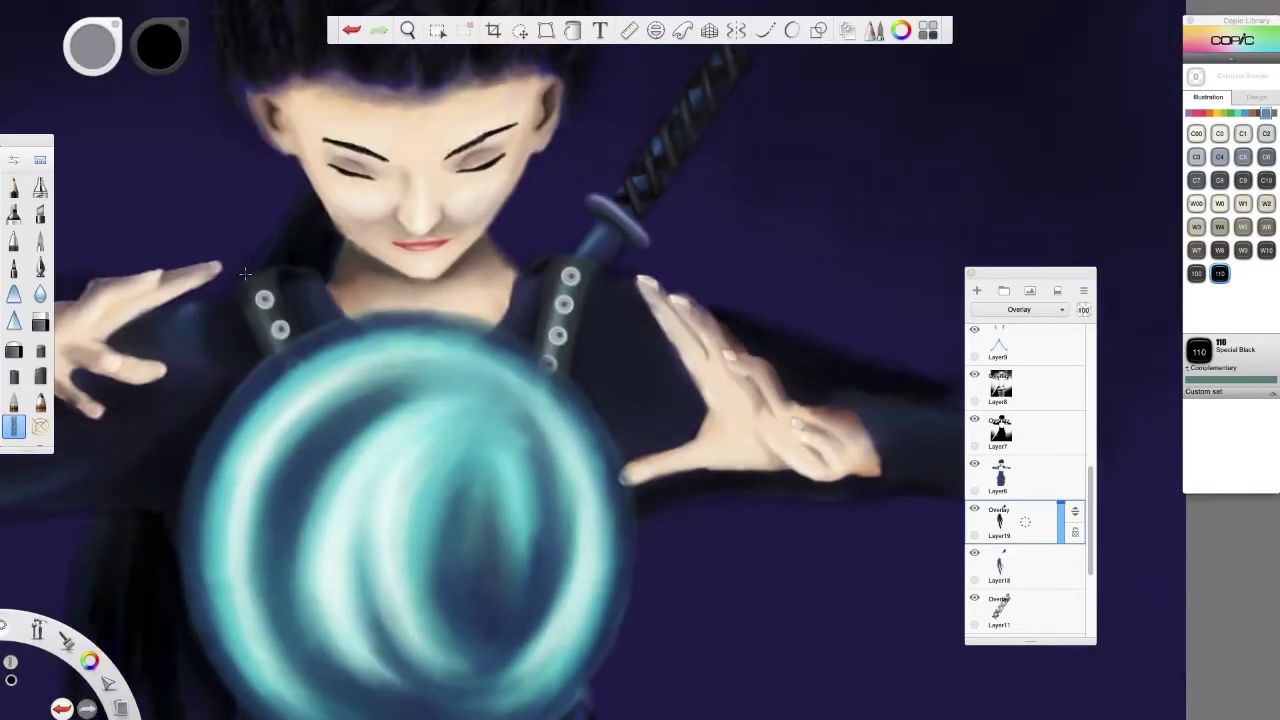
pyautogui.press('b')
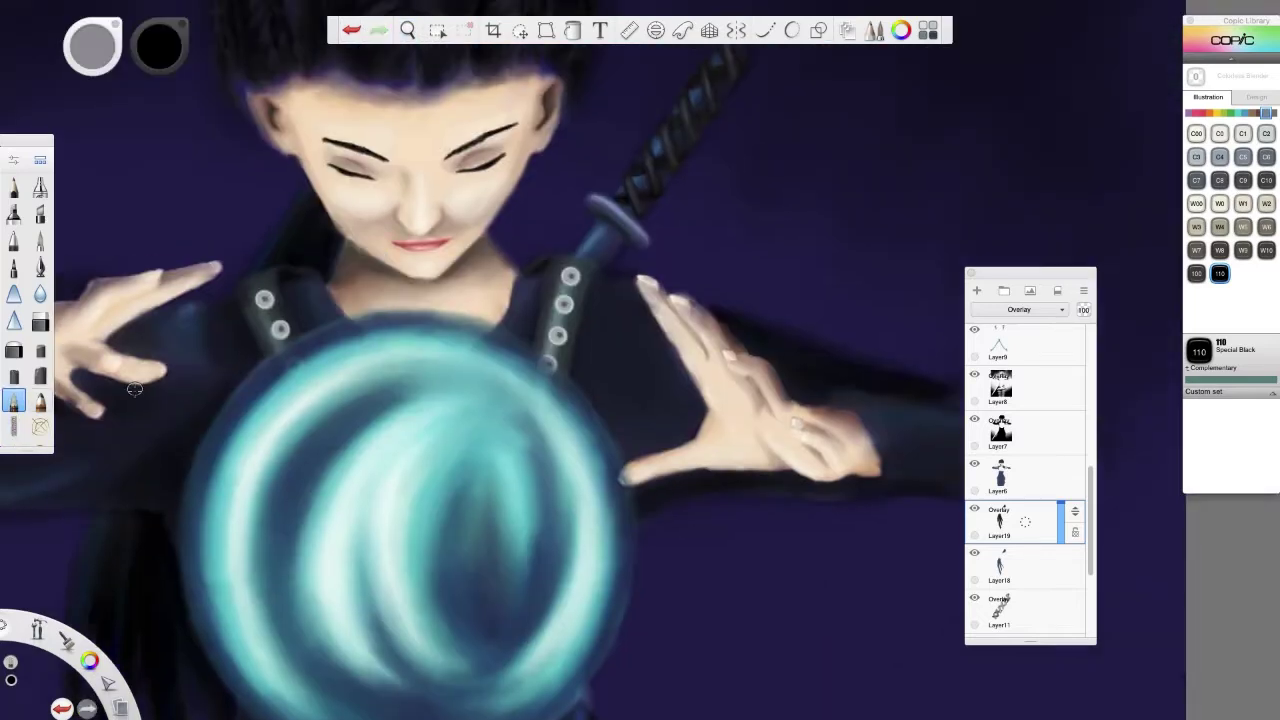
# Add B06 Peacock Blue highlights to the hair strands on Layer18 and blend them.
pyautogui.click(1040, 565)
pyautogui.click(1242, 112)
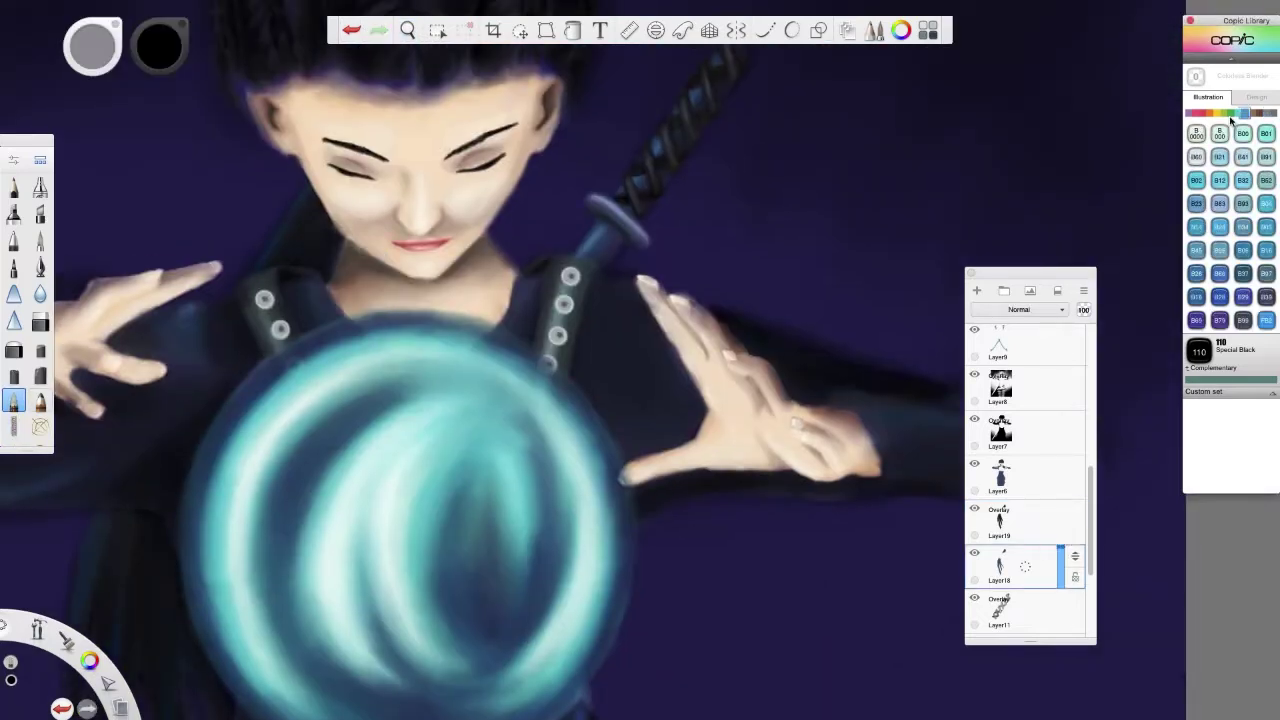
pyautogui.click(1242, 250)
pyautogui.press('b')
pyautogui.scroll(-5, 480, 309)
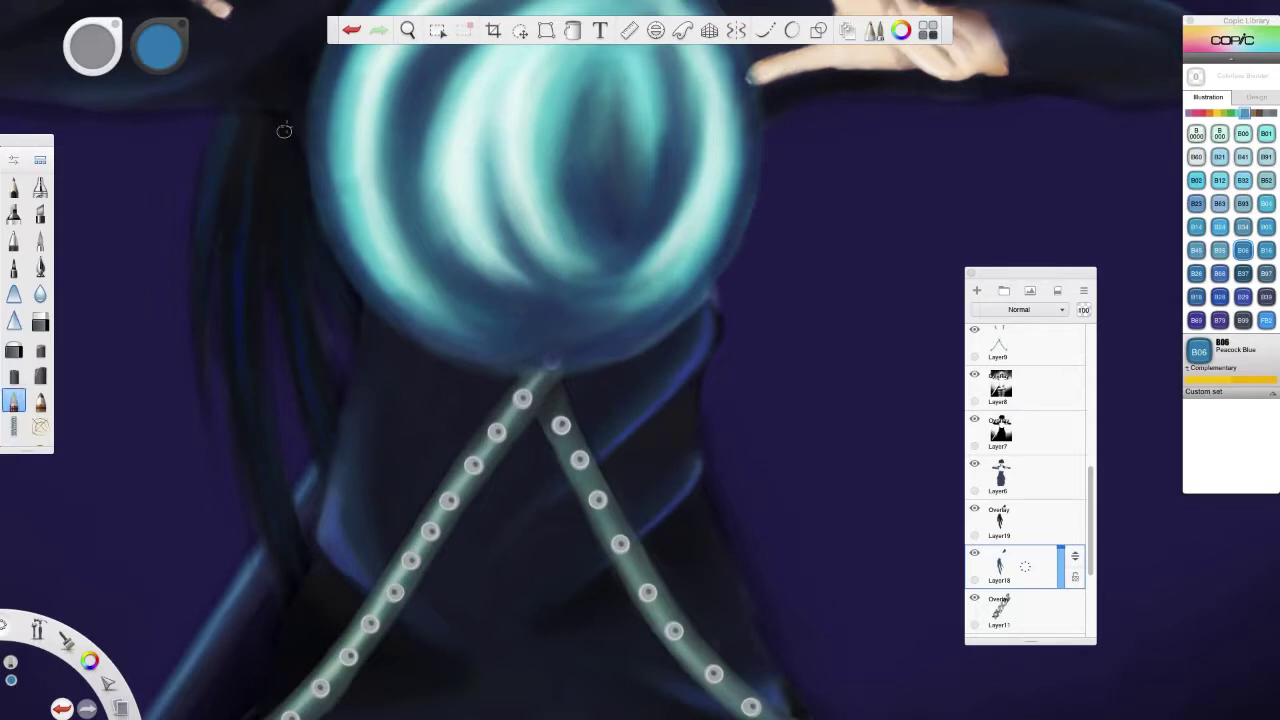
# Deepen the gaps between the hair strands on Layer18 with 110 Special Black and blend them.
pyautogui.click(1272, 112)
pyautogui.click(1266, 250)
pyautogui.press('b')
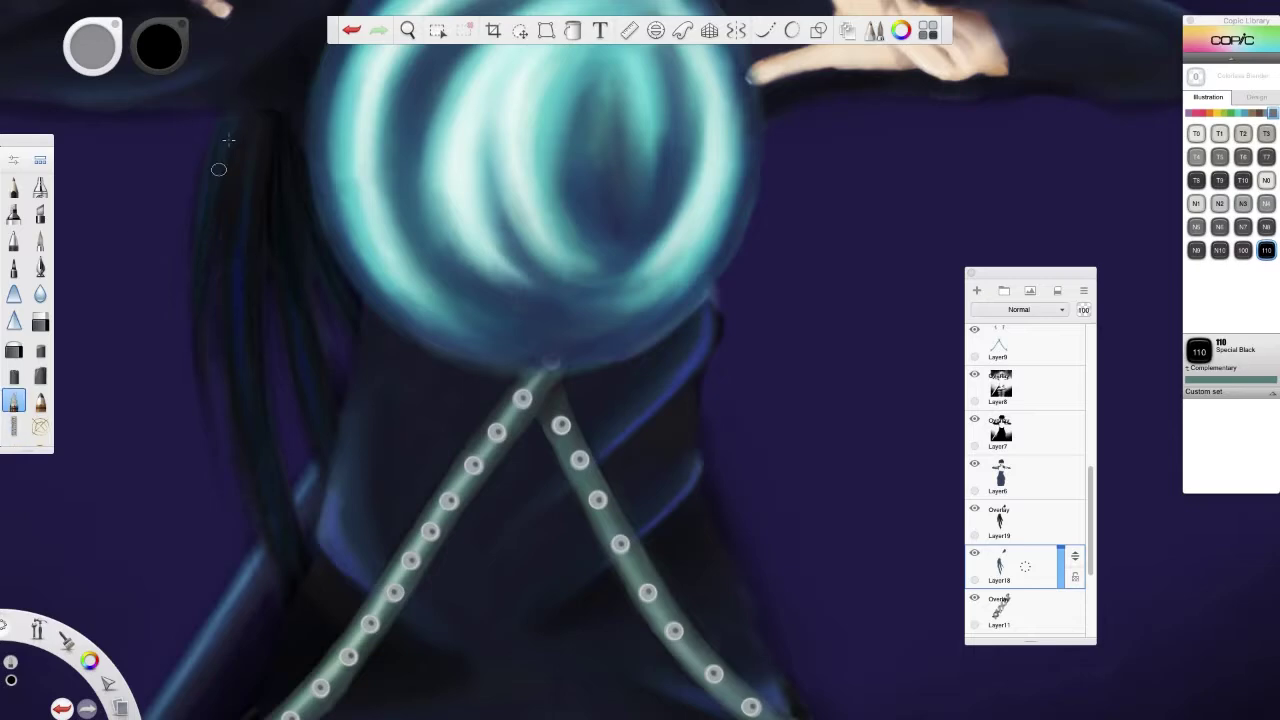
# Paint B04 Tahitian Blue glow streaks along the hair strands on the Glow layer, Layer15, and blend them.
pyautogui.scroll(3, 443, 197)
pyautogui.scroll(3, 443, 197)
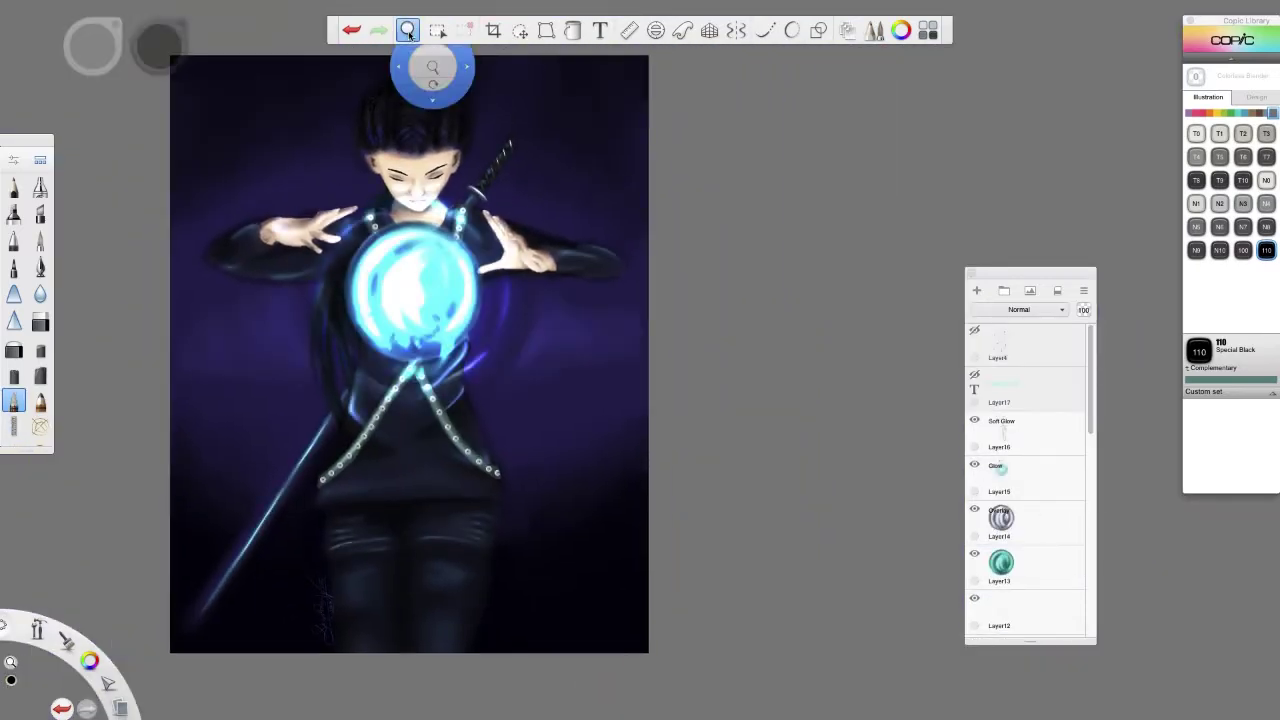
pyautogui.scroll(-5, 486, 311)
pyautogui.click(351, 30)
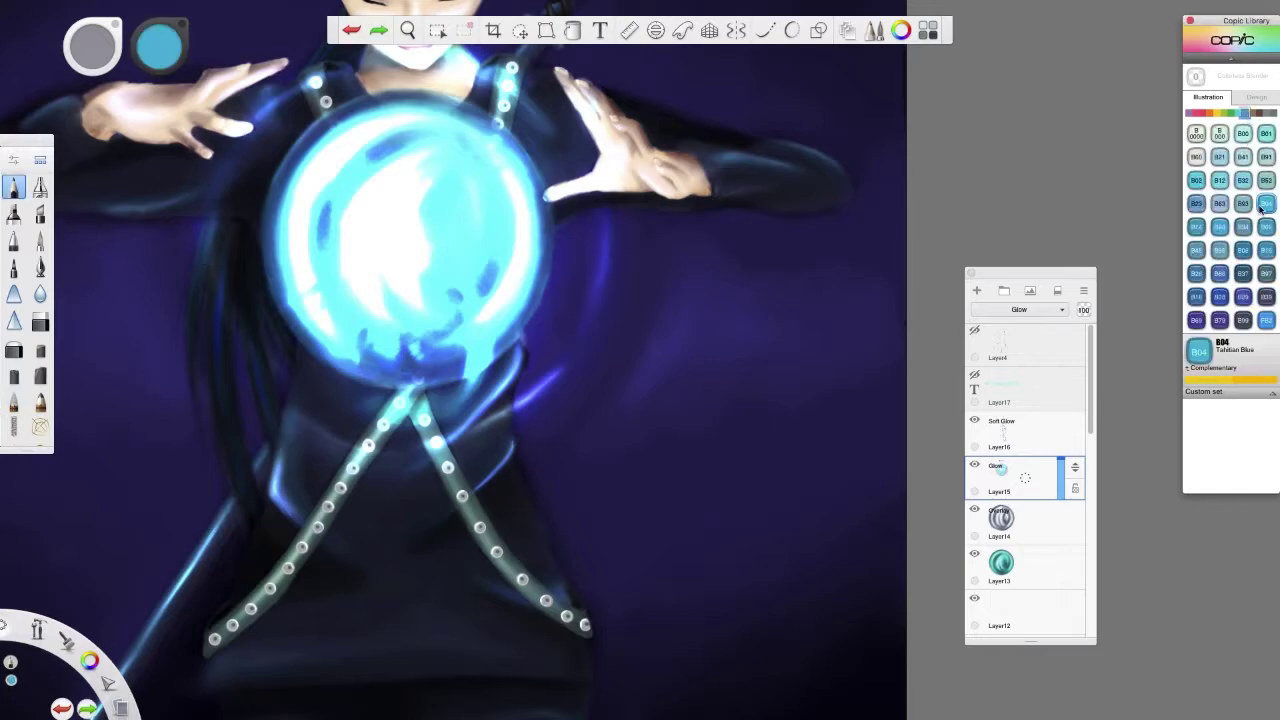
pyautogui.click(351, 30)
pyautogui.click(378, 30)
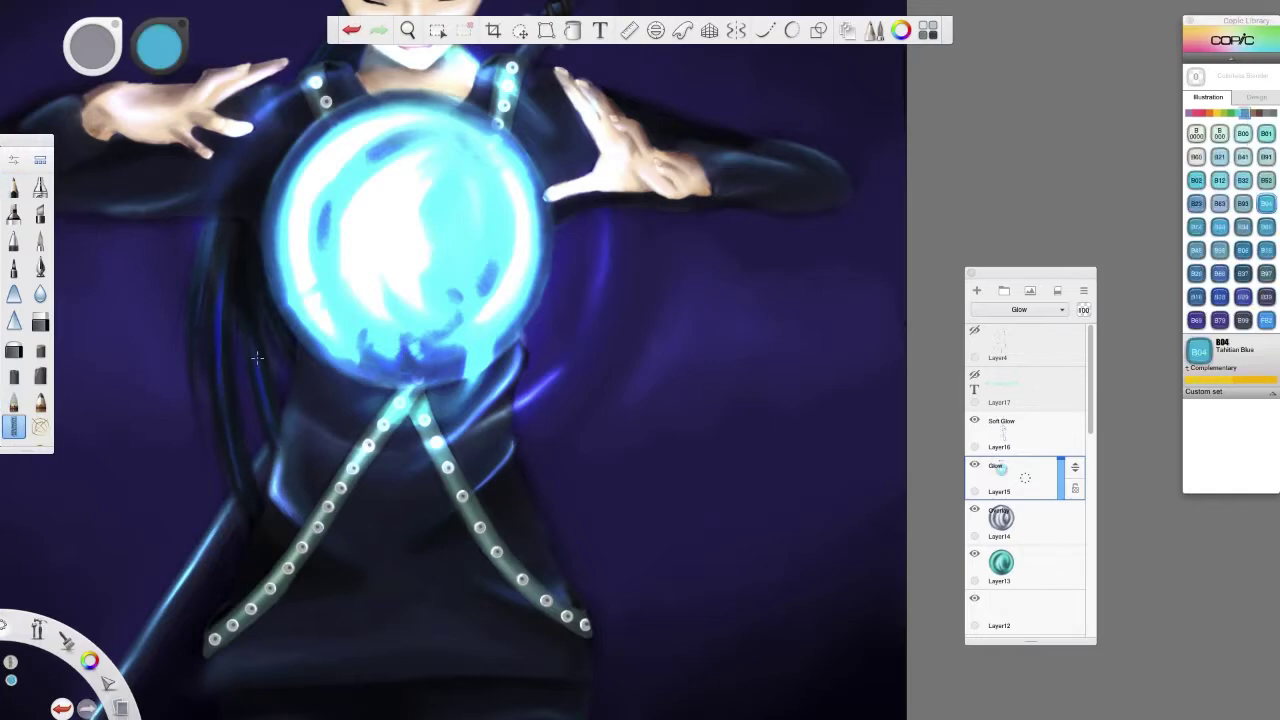
pyautogui.click(378, 30)
pyautogui.scroll(-1, 305, 78)
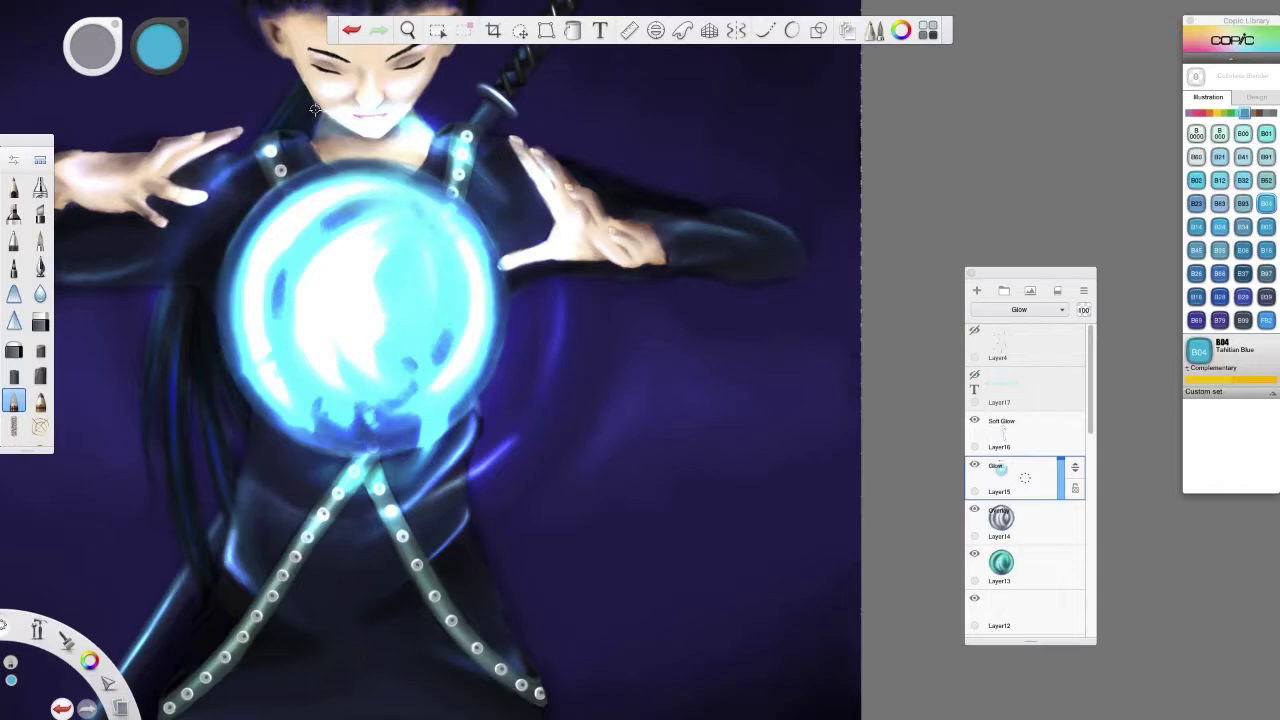
# Trace a B12 Ice Blue ring around the orb on the Glow layer with the ellipse guide.
pyautogui.scroll(-3, 314, 108)
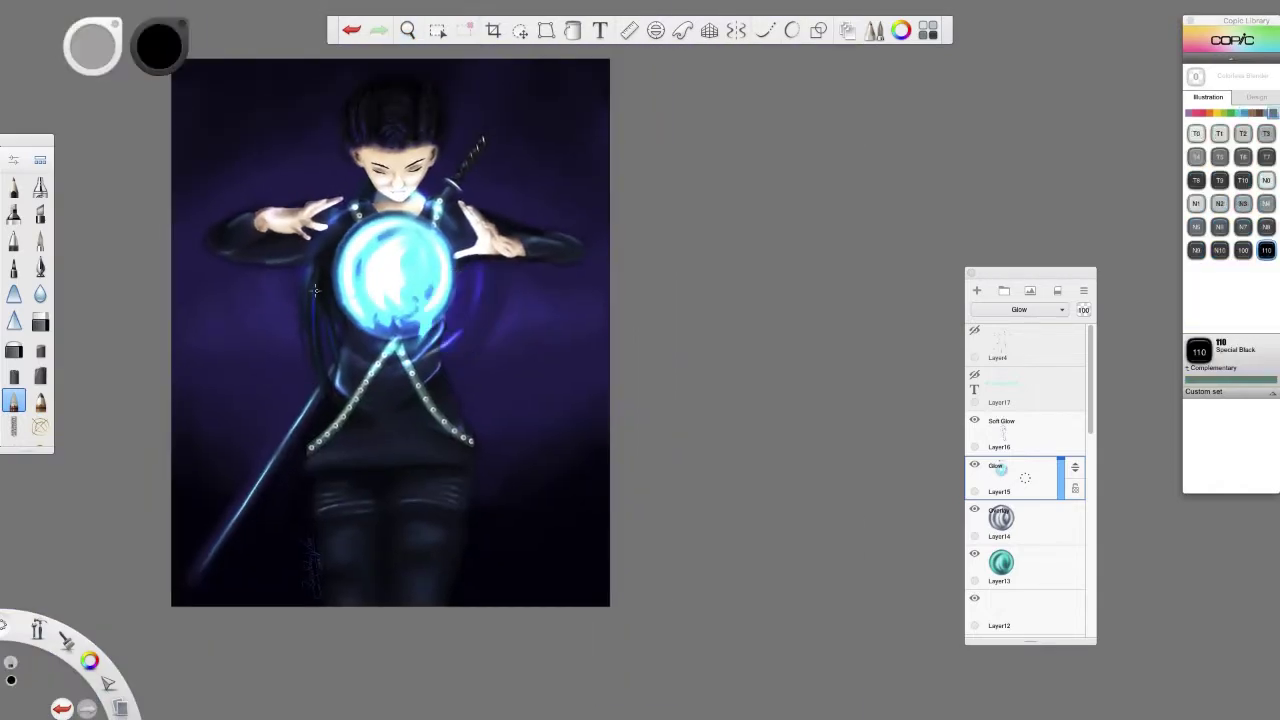
pyautogui.click(40, 375)
pyautogui.click(351, 30)
pyautogui.click(655, 30)
pyautogui.moveTo(669, 357); pyautogui.dragTo(396, 283)
pyautogui.keyDown('alt'); pyautogui.click(396, 283); pyautogui.keyUp('alt')
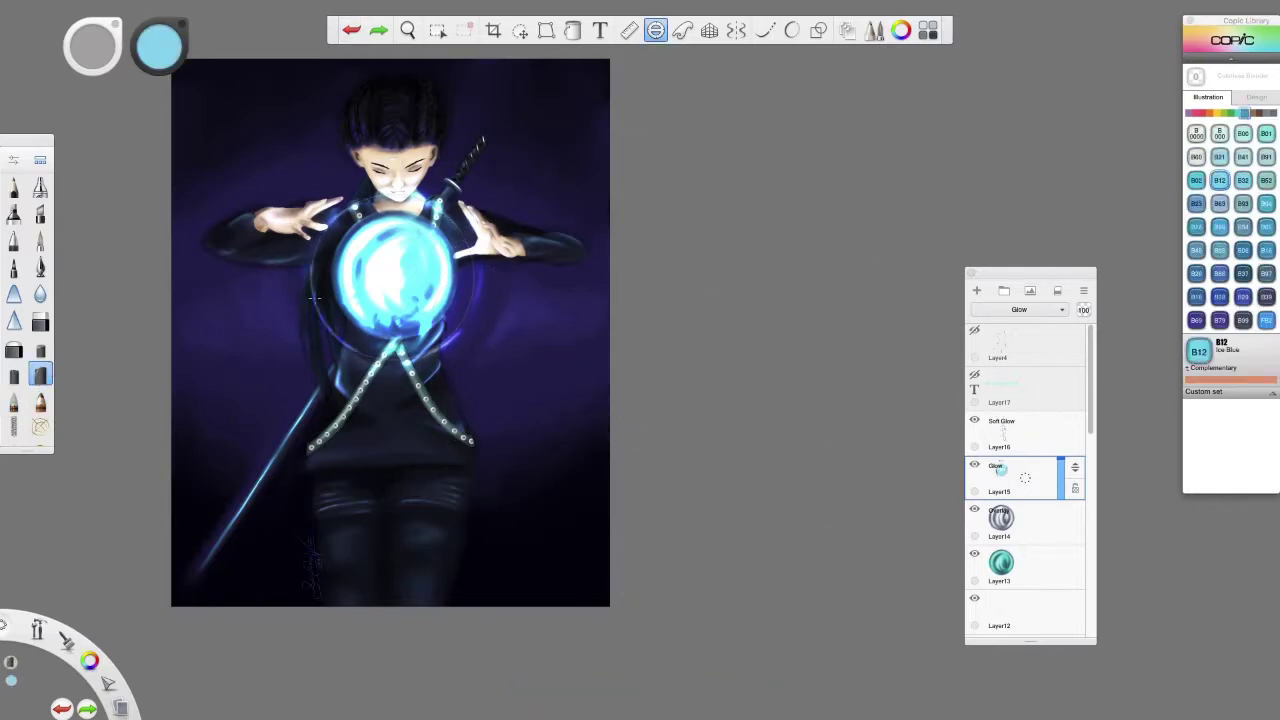
pyautogui.keyDown('alt'); pyautogui.click(392, 268); pyautogui.keyUp('alt')
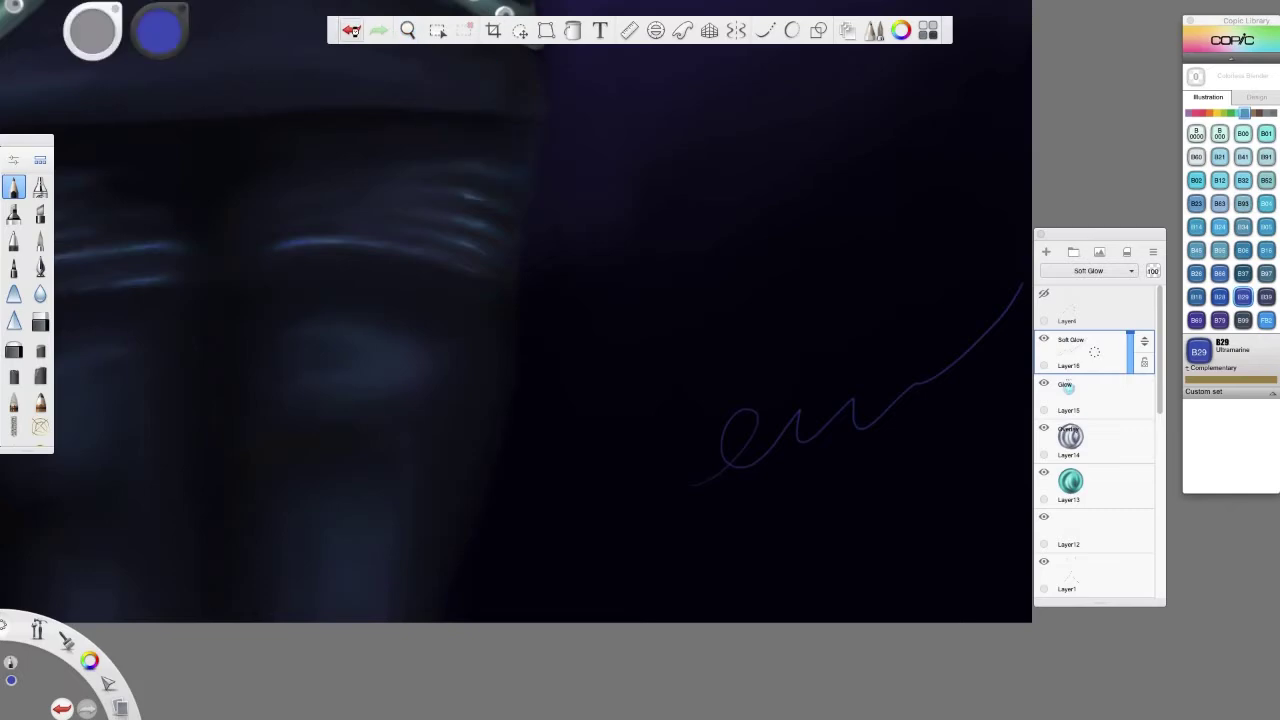
# Undo the trial lettering in the empty background and retouch the signature beside the leg in B29 Ultramarine.
pyautogui.hotkey('ctrl', 'z')
pyautogui.moveTo(400, 360)
pyautogui.mouseDown()
pyautogui.moveTo(580, 429)
pyautogui.moveTo(560, 491)
pyautogui.mouseUp()
pyautogui.moveTo(375, 517)
pyautogui.mouseDown()
pyautogui.moveTo(506, 433)
pyautogui.moveTo(532, 462)
pyautogui.moveTo(661, 408)
pyautogui.moveTo(743, 424)
pyautogui.moveTo(505, 510)
pyautogui.moveTo(535, 505)
pyautogui.mouseUp()
pyautogui.scroll(-3, 535, 505)
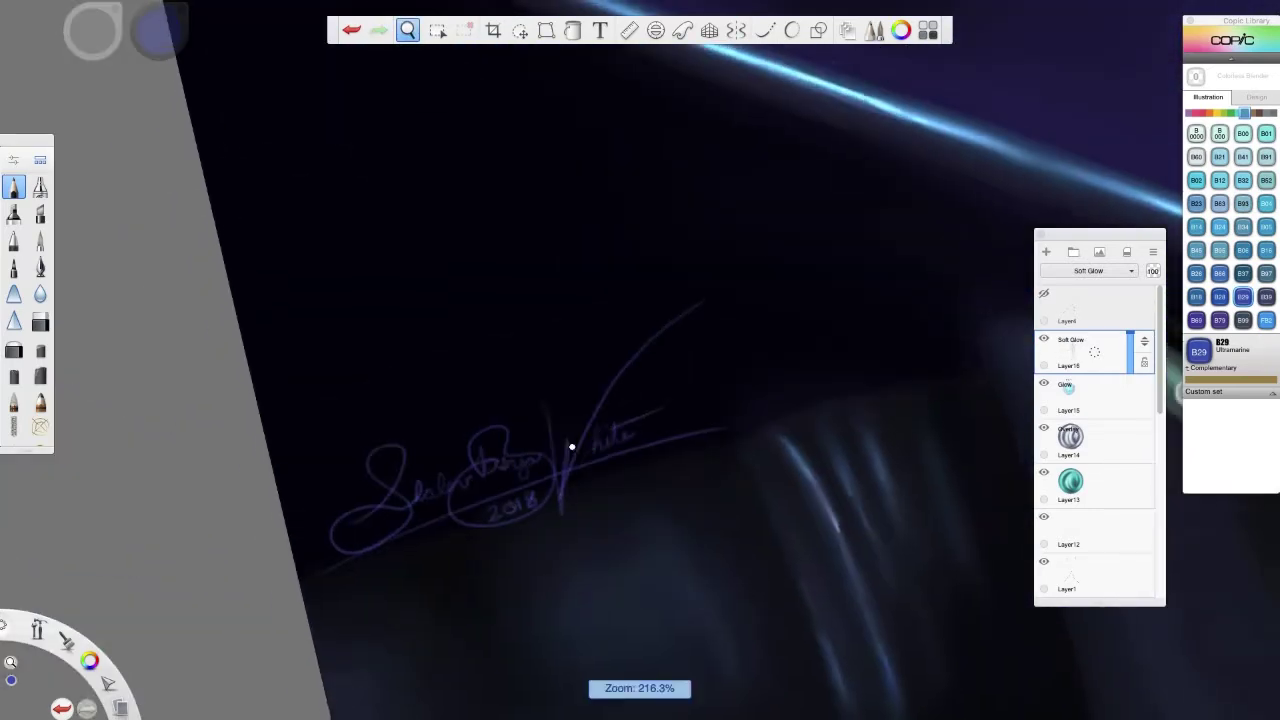
pyautogui.moveTo(571, 446)
pyautogui.mouseDown()
pyautogui.moveTo(686, 423)
pyautogui.moveTo(674, 429)
pyautogui.moveTo(723, 465)
pyautogui.mouseUp()
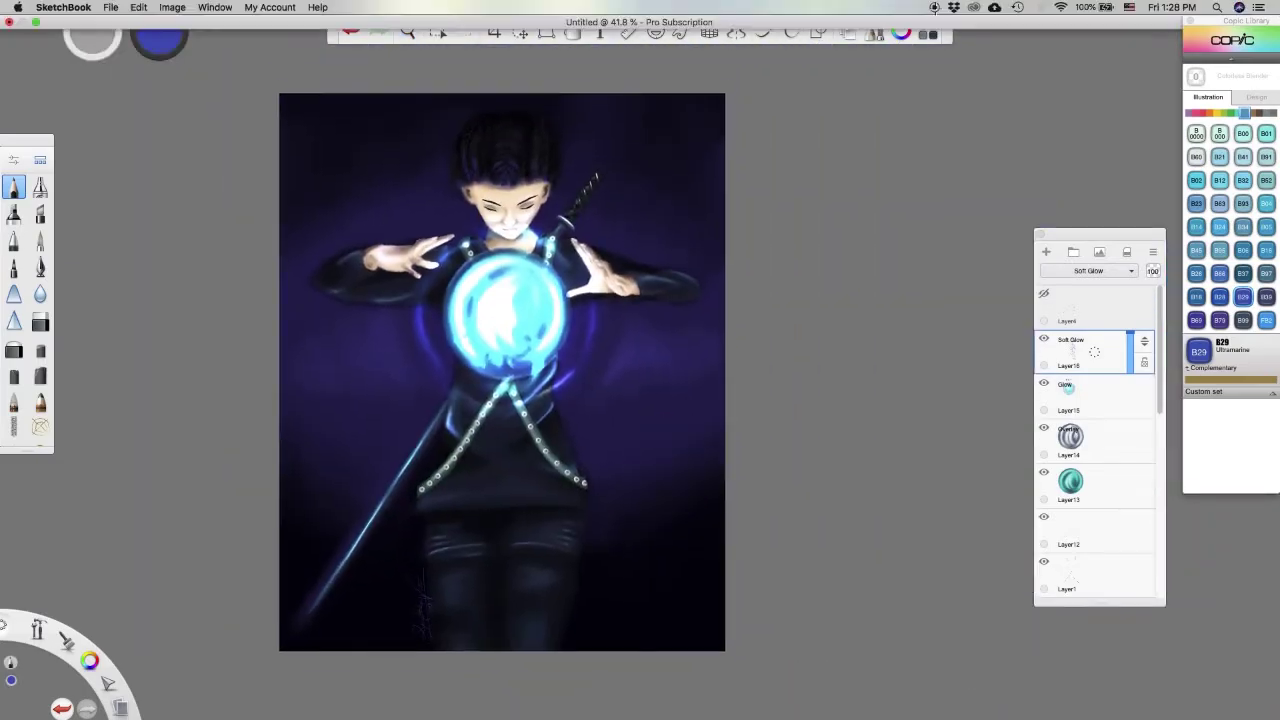